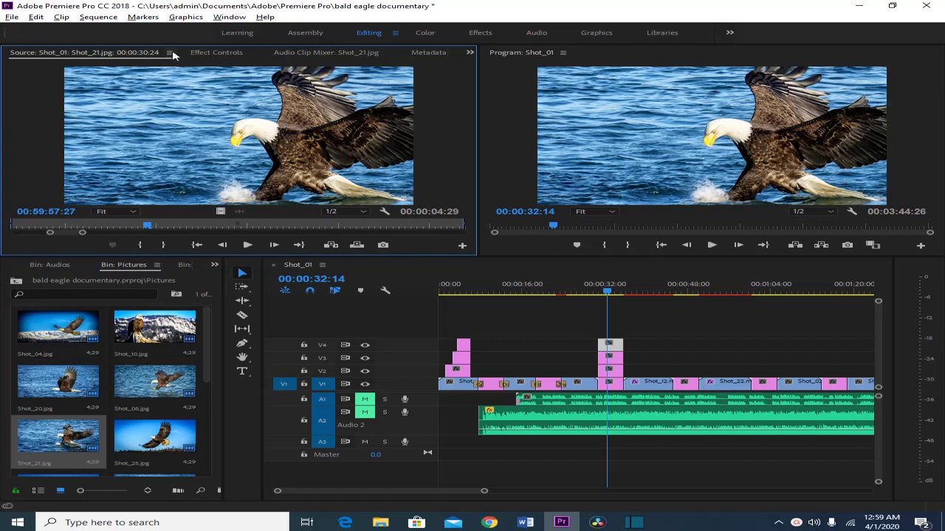
Step: Show the effect settings of Shot_21.jpg, scrub through the clip and return the playhead to its start at 00:00:30:24
click(217, 53)
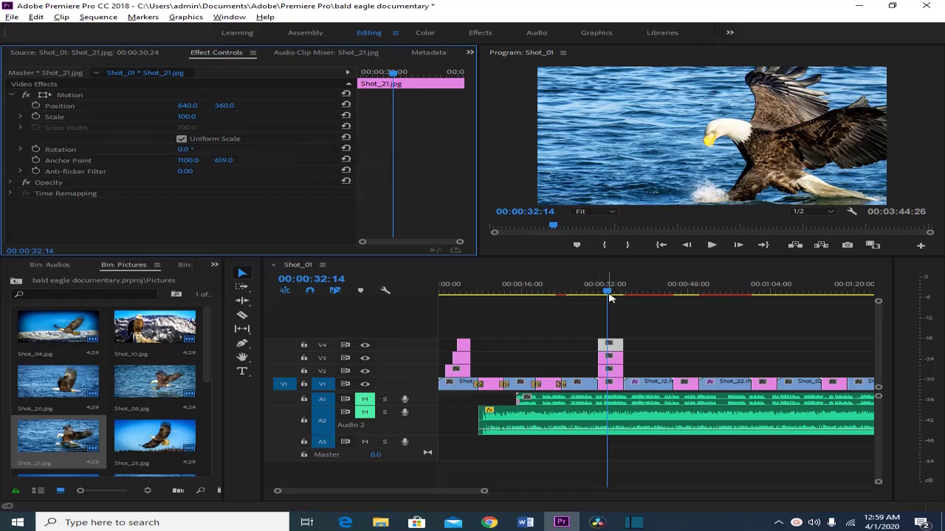
drag(608, 297, 608, 298)
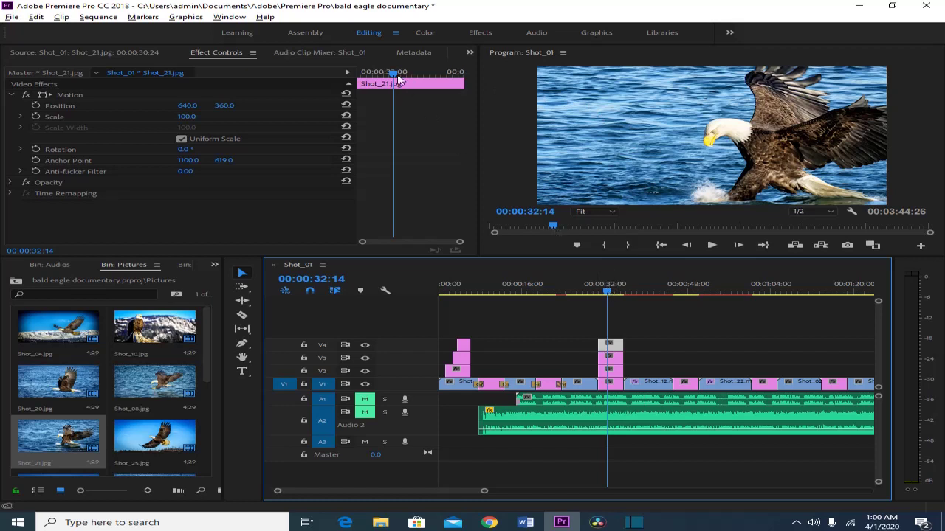
drag(393, 74, 354, 80)
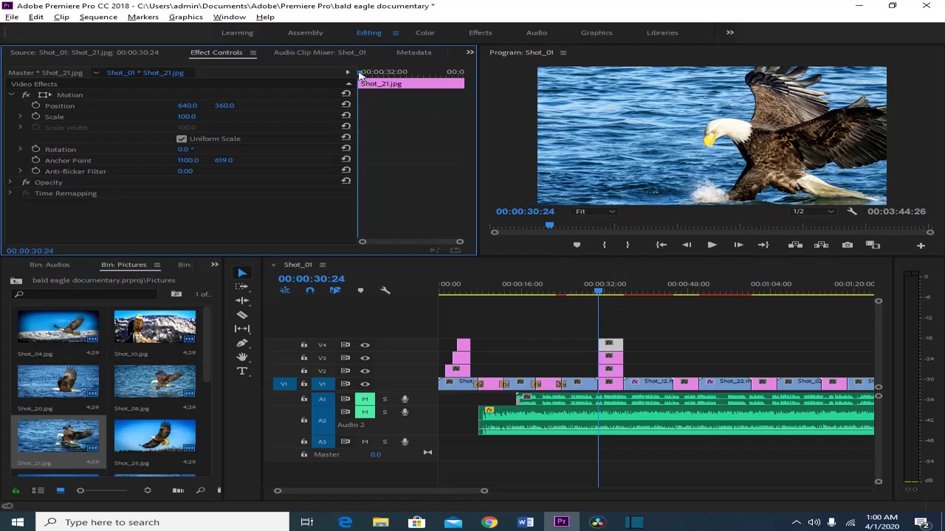
drag(361, 76, 463, 75)
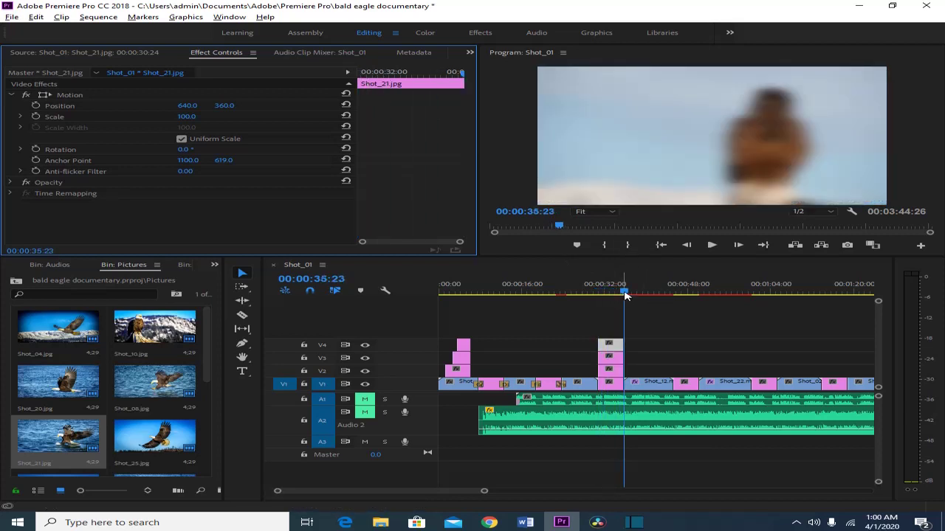
drag(461, 76, 359, 76)
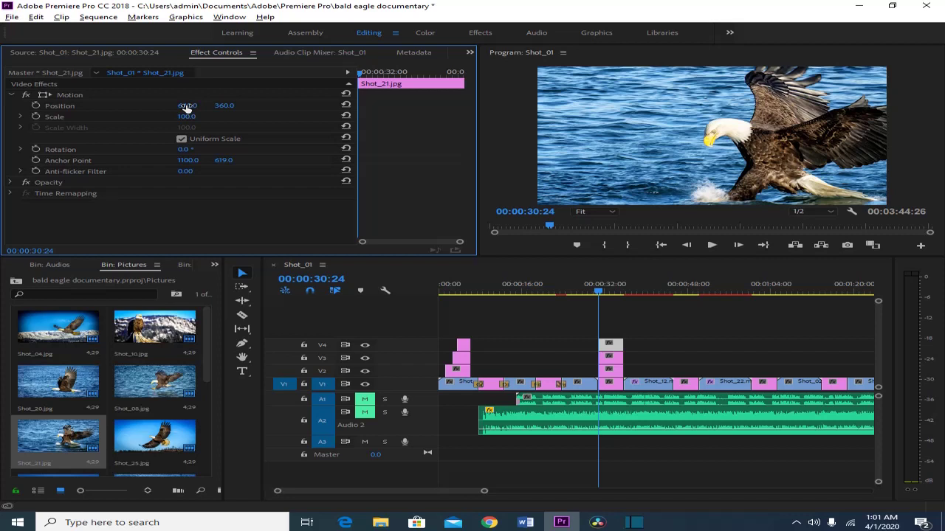
Step: Move the Shot_21.jpg image to position 483, 419
drag(187, 107, 34, 85)
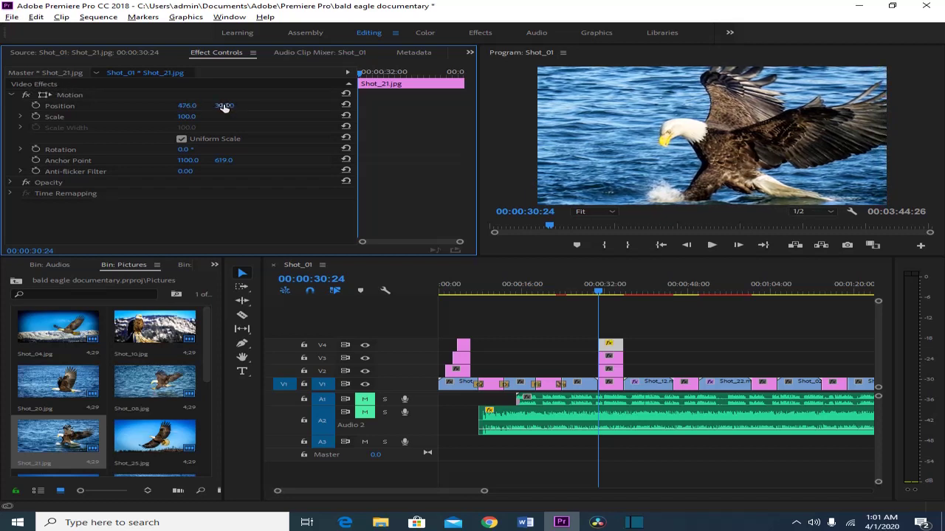
drag(224, 106, 291, 125)
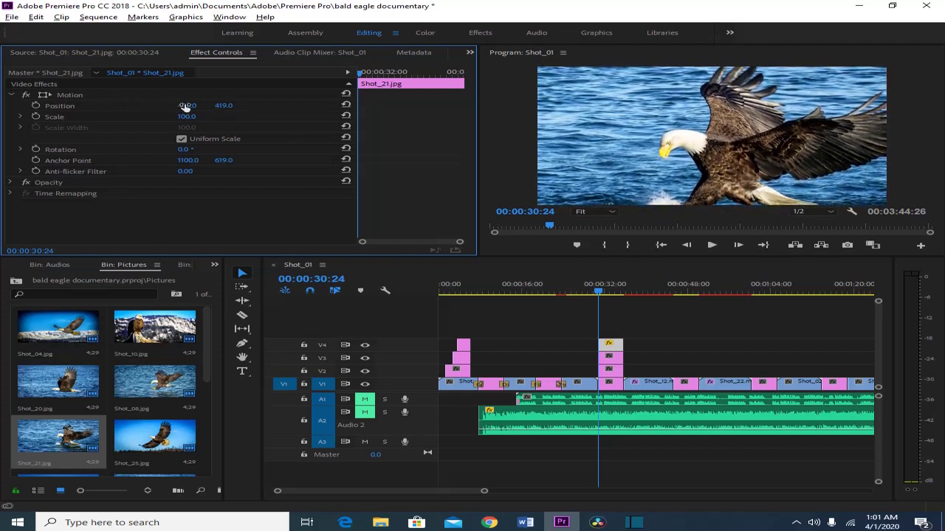
drag(185, 107, 210, 121)
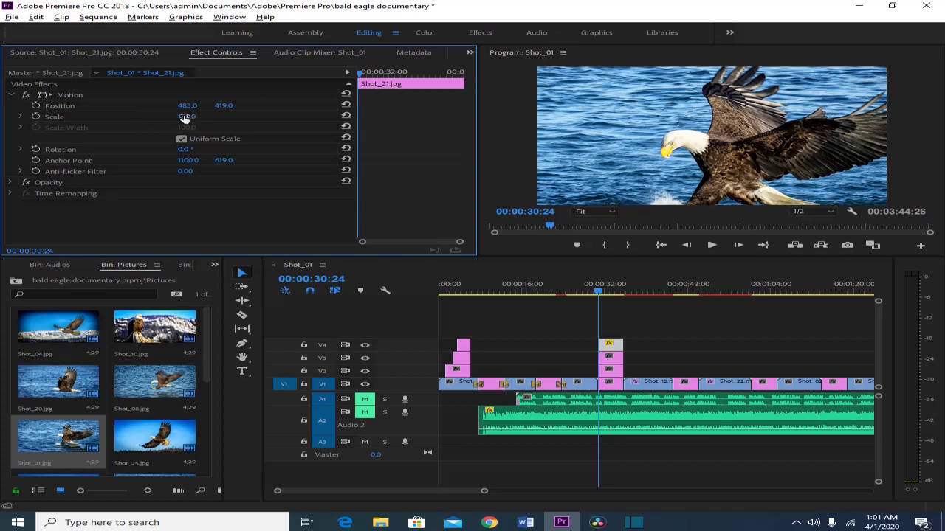
Step: Try several scale values on Shot_21.jpg: shrink it to 36, enlarge it beyond 100, shrink it to 37 and finish at 50
drag(188, 120, 141, 120)
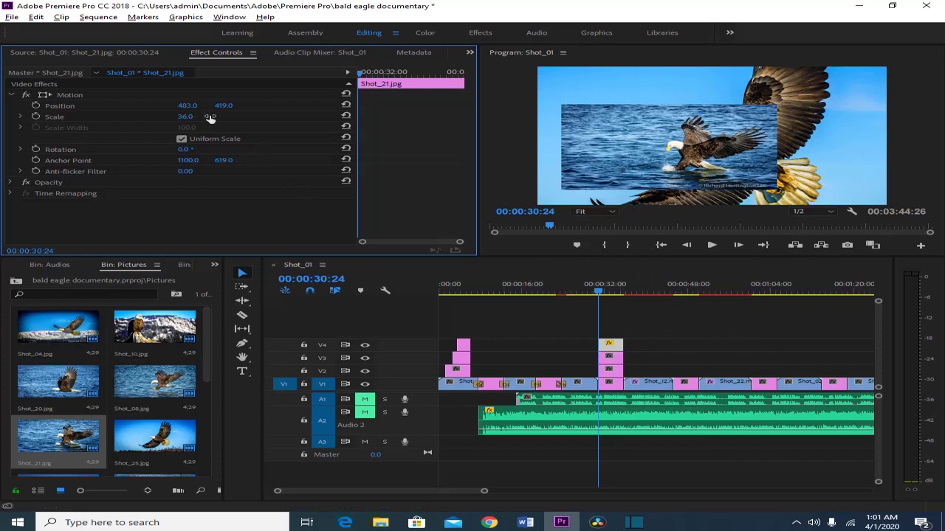
drag(185, 117, 323, 126)
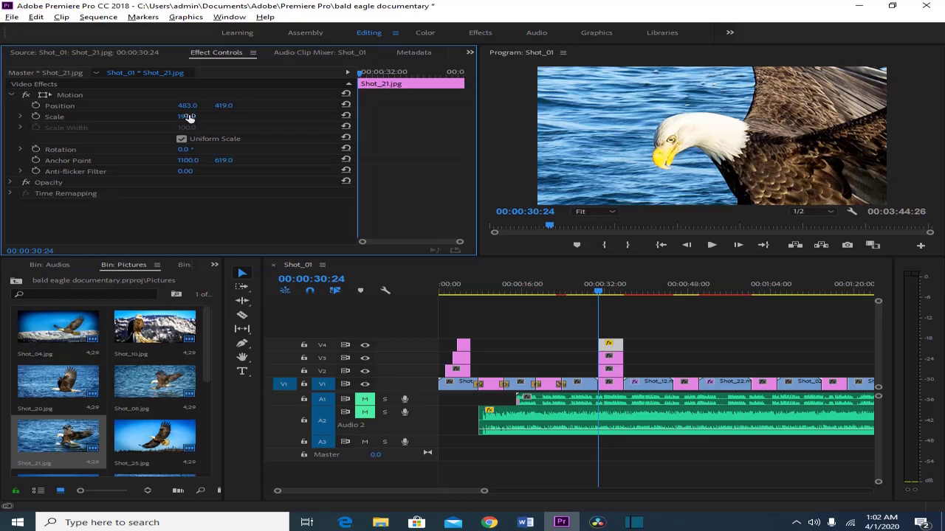
drag(189, 118, 54, 122)
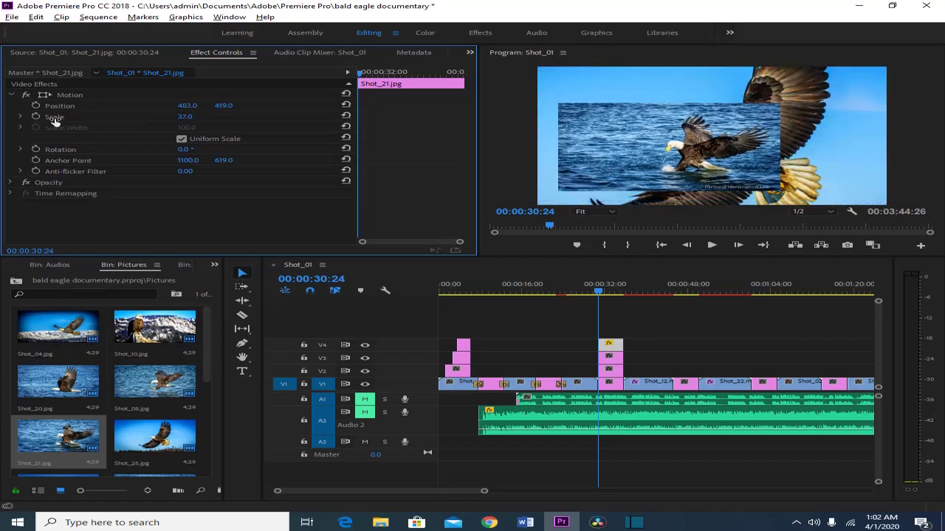
click(185, 118)
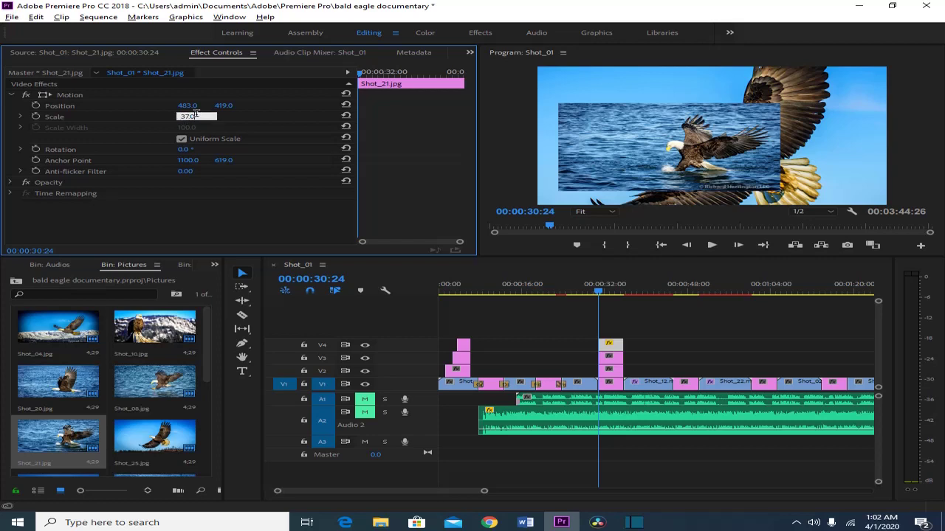
drag(200, 116, 176, 117)
text(150)
key(Return)
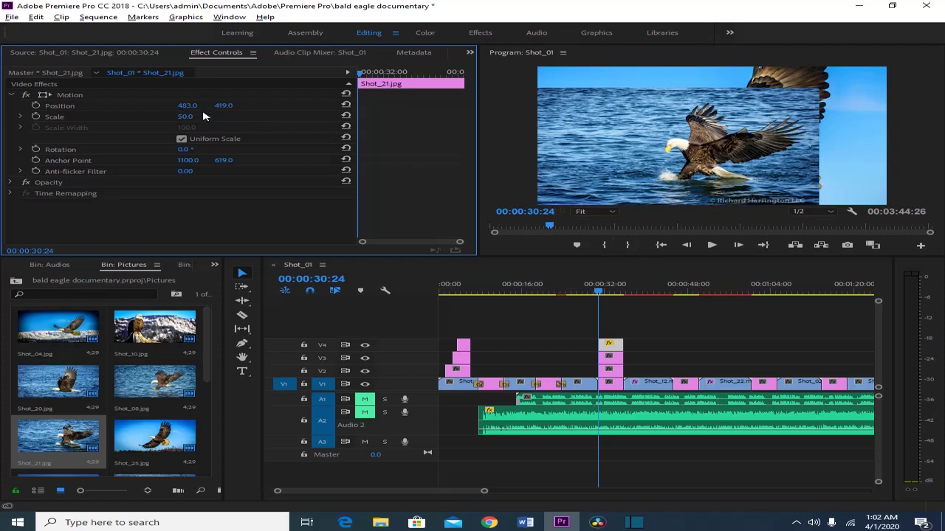
Step: Set the scale of Shot_21.jpg to 25 and its horizontal position to 286
click(188, 116)
text(25)
key(Return)
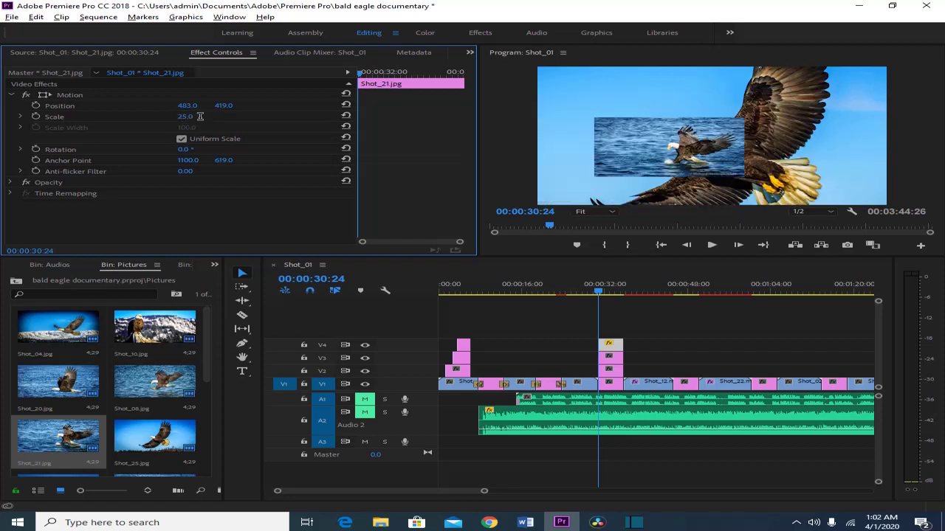
click(658, 144)
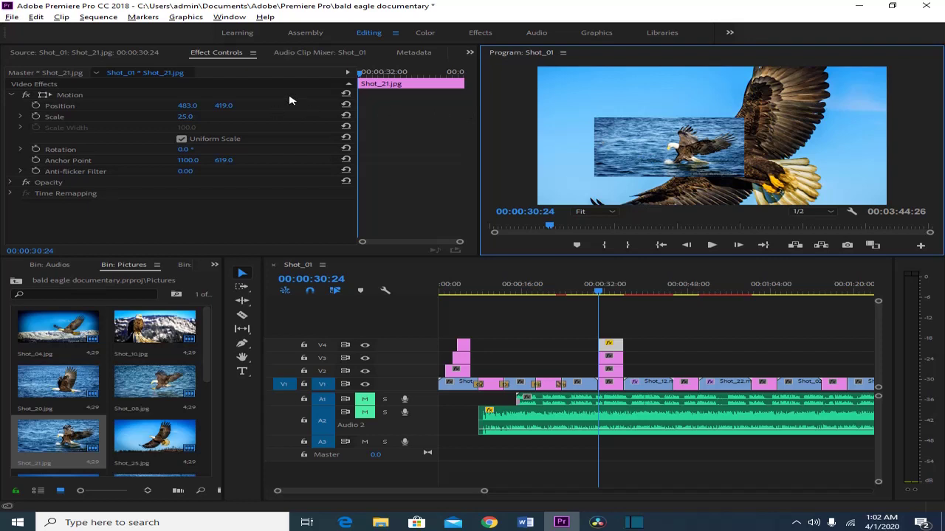
click(187, 107)
drag(187, 107, 19, 88)
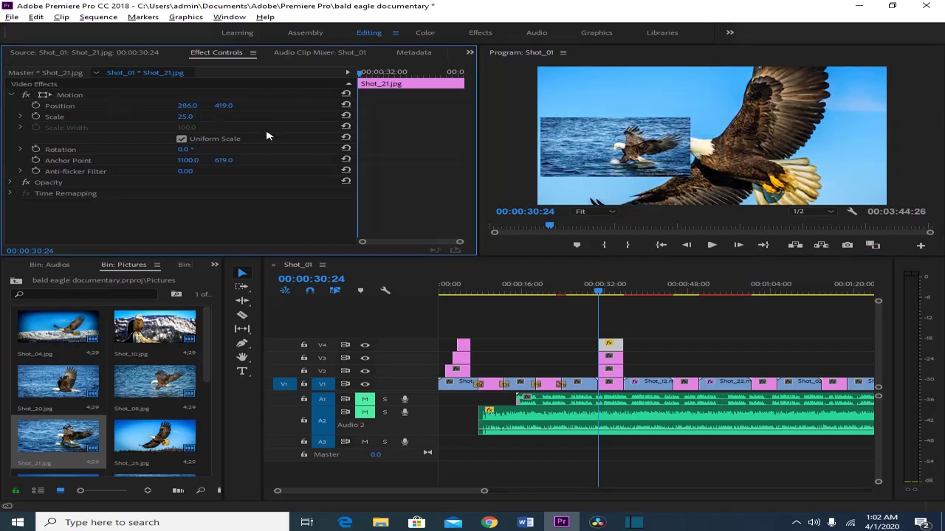
Step: Scale the Shot_25.jpg clip on track V3 to 25 and move it to position 881, 419
double_click(609, 358)
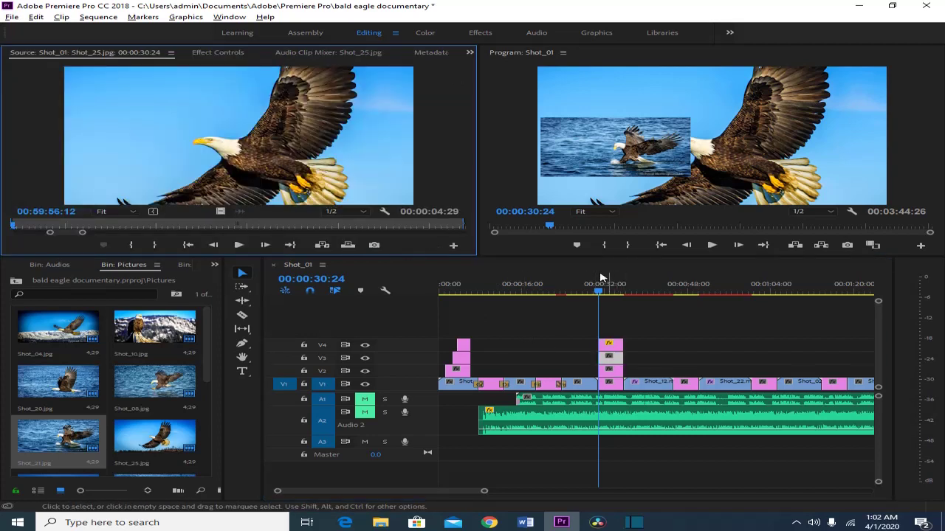
click(218, 53)
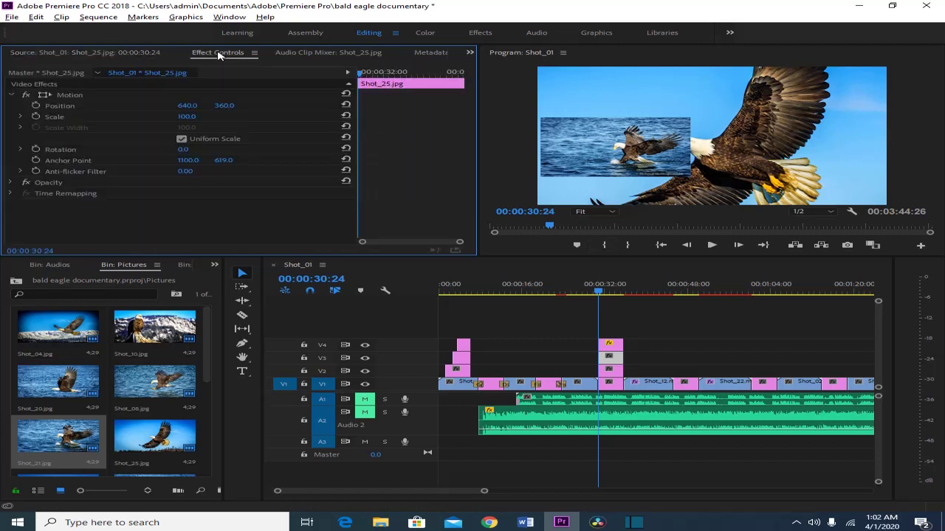
click(196, 114)
text(25)
key(Return)
drag(187, 107, 413, 146)
drag(228, 107, 290, 122)
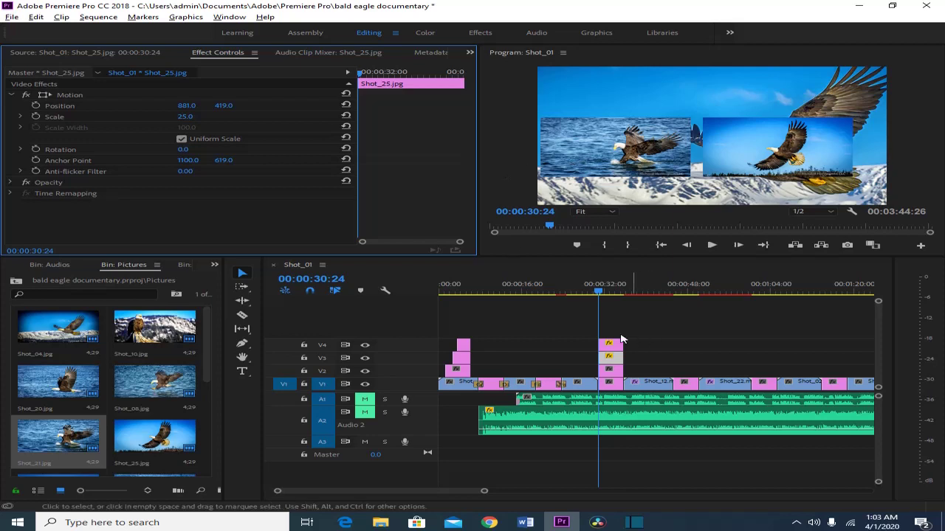
Step: Reset the position and scale of both Shot_25.jpg and Shot_21.jpg to their defaults
click(345, 116)
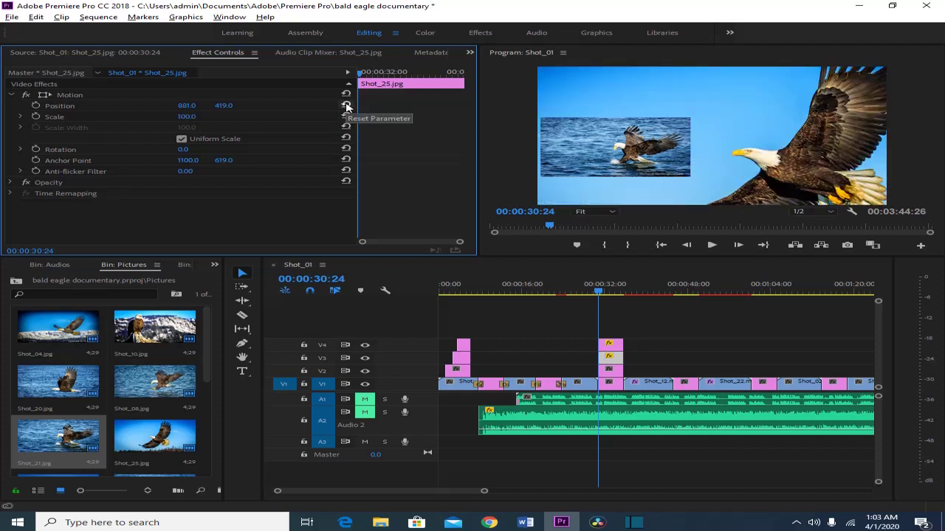
click(346, 105)
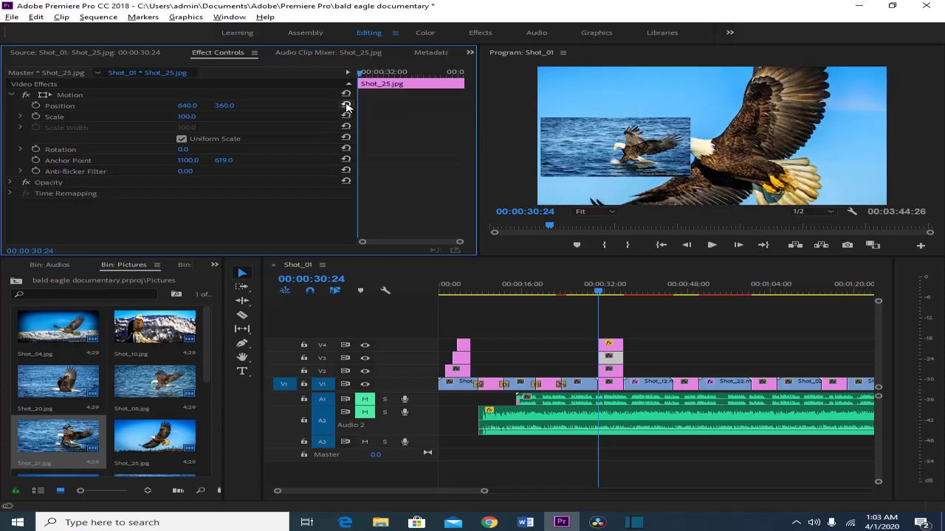
click(617, 346)
click(345, 106)
click(345, 115)
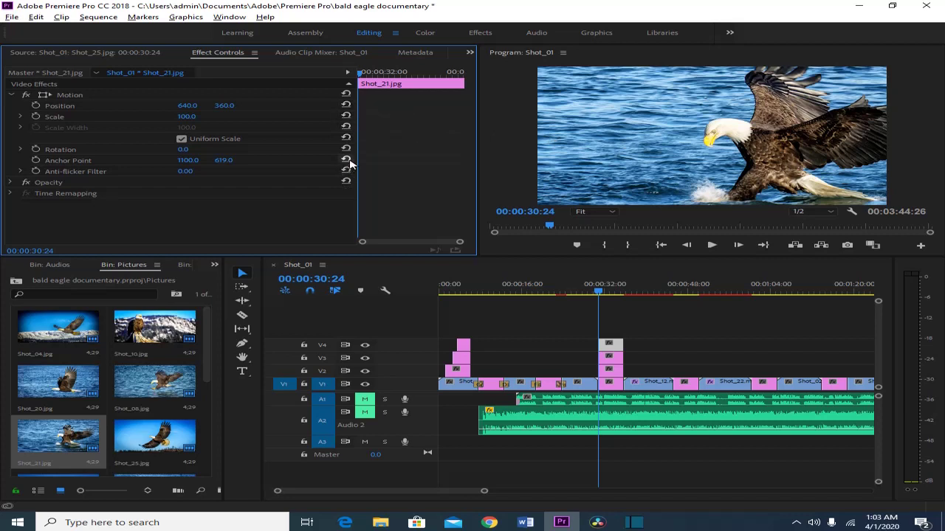
Step: Rotate the Shot_21.jpg image to -81 degrees
click(185, 150)
text(58)
key(Return)
drag(236, 160, 150, 166)
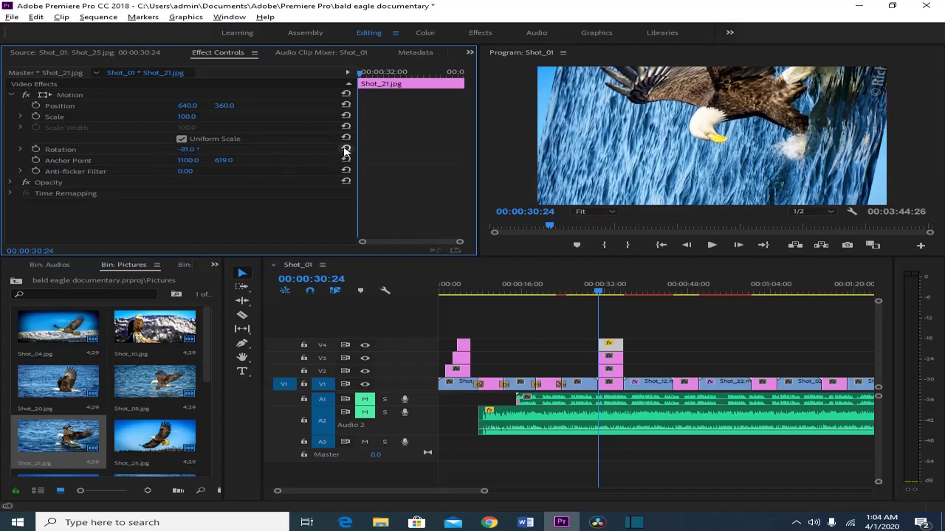
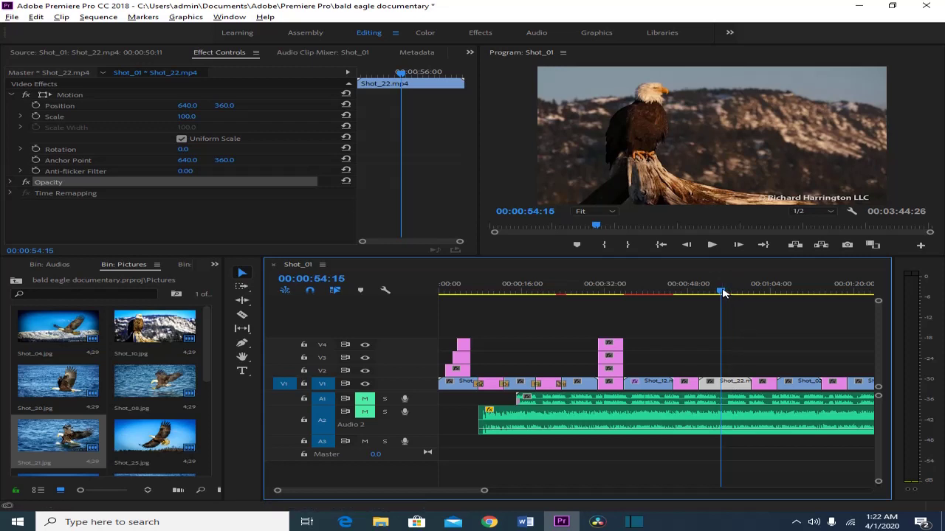
Step: Add a Position keyframe at the start of Shot_22.mp4, at 00:00:50:11, with the horizontal position set to 92
drag(722, 293, 714, 293)
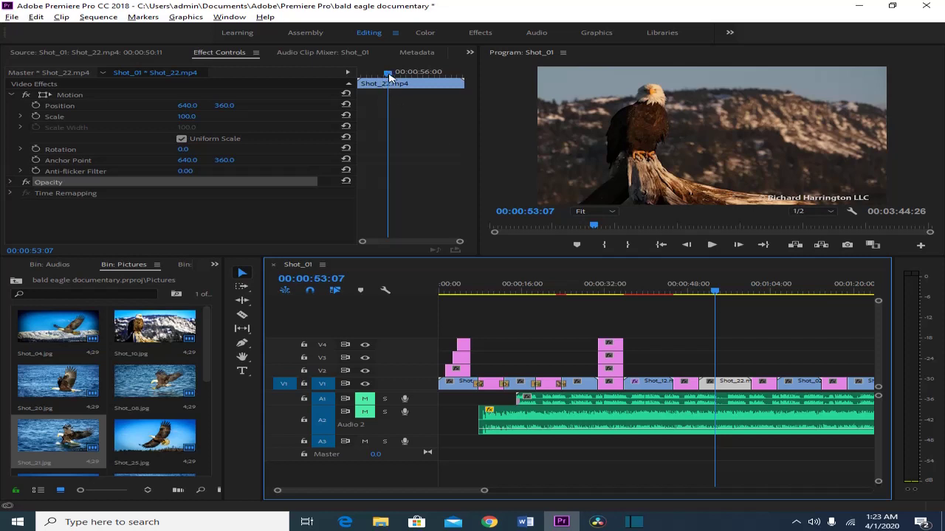
drag(389, 77, 349, 83)
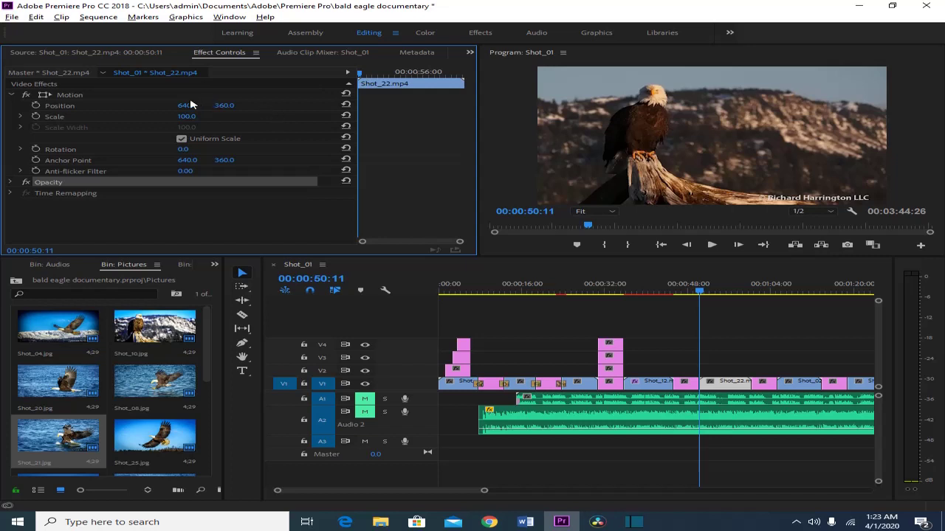
click(36, 106)
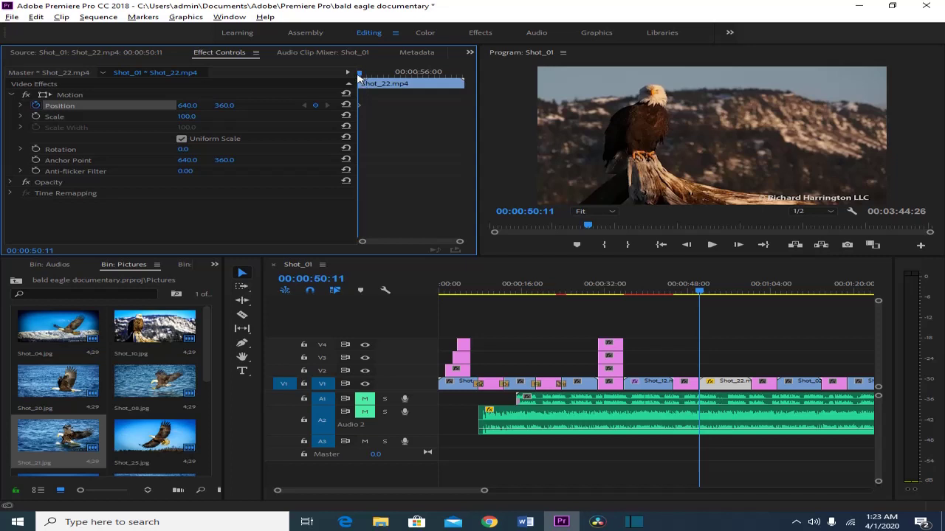
drag(189, 106, 146, 110)
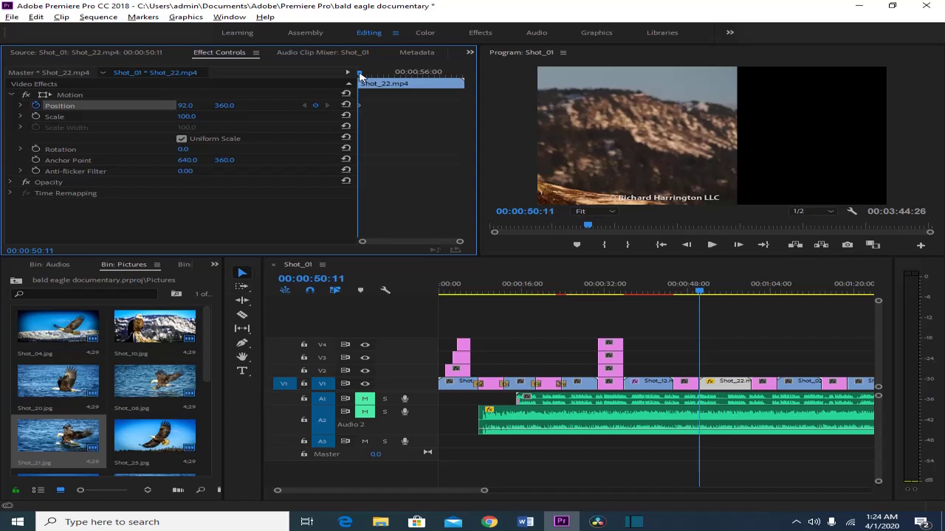
Step: Add a second Position keyframe to Shot_22.mp4 at 00:00:56:04 with the horizontal position set to 640
drag(360, 76, 420, 85)
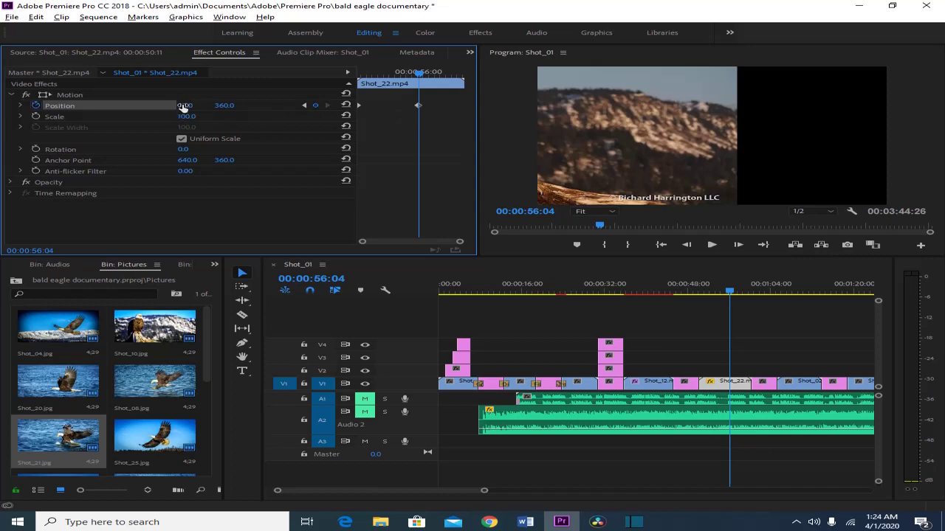
drag(183, 107, 665, 147)
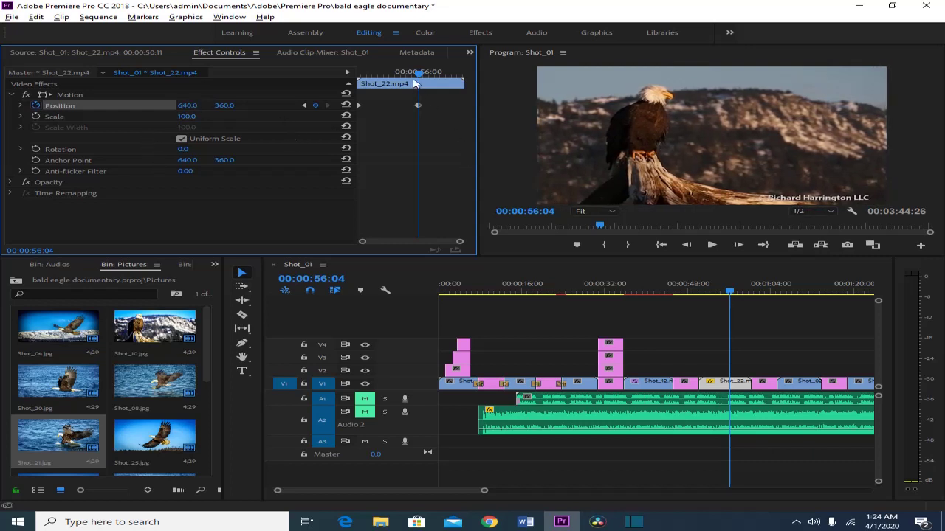
drag(418, 76, 434, 87)
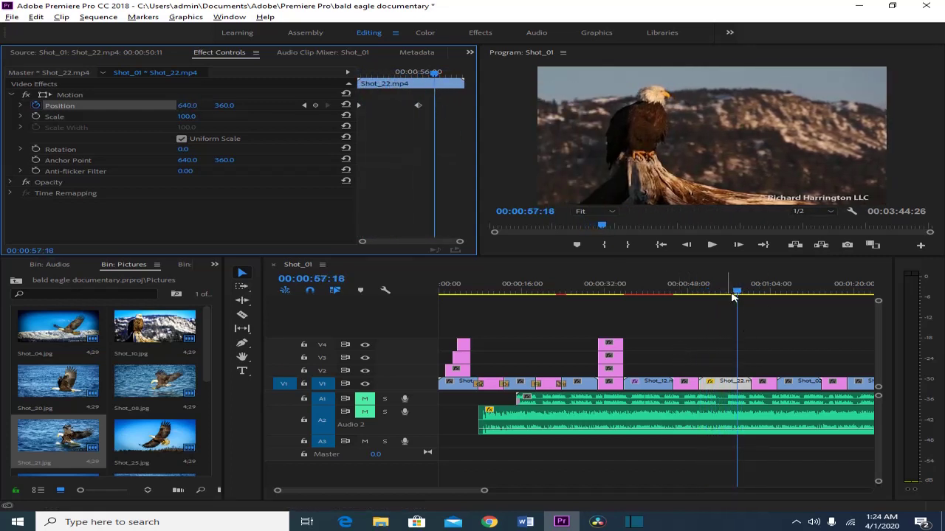
Step: Show the effect settings of Shot_02.mp4 and add a Scale keyframe at the clip's start, at 00:01:05:12
drag(736, 292, 788, 297)
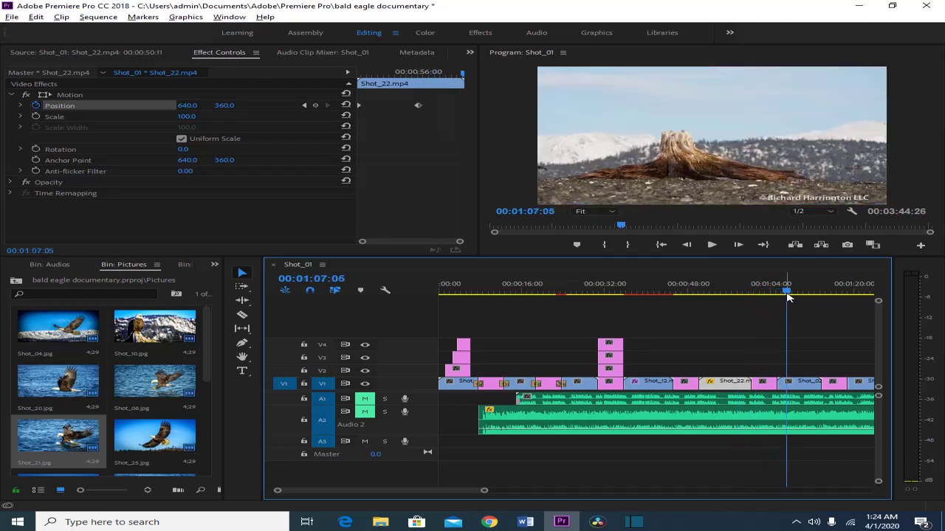
double_click(801, 383)
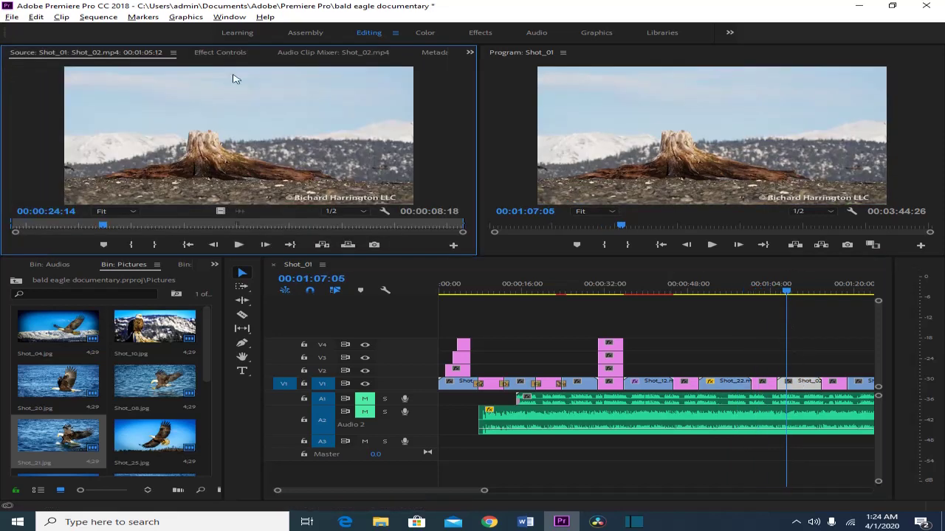
click(206, 53)
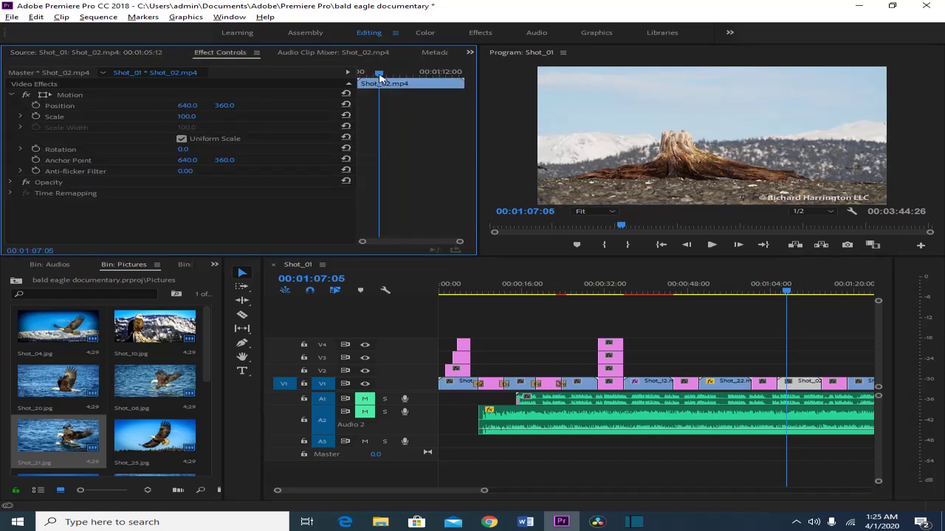
drag(380, 76, 324, 96)
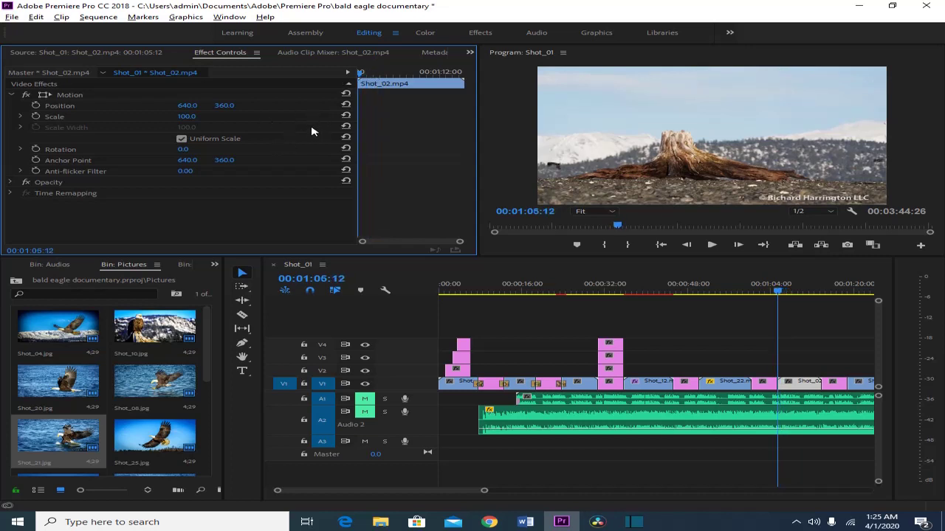
click(35, 117)
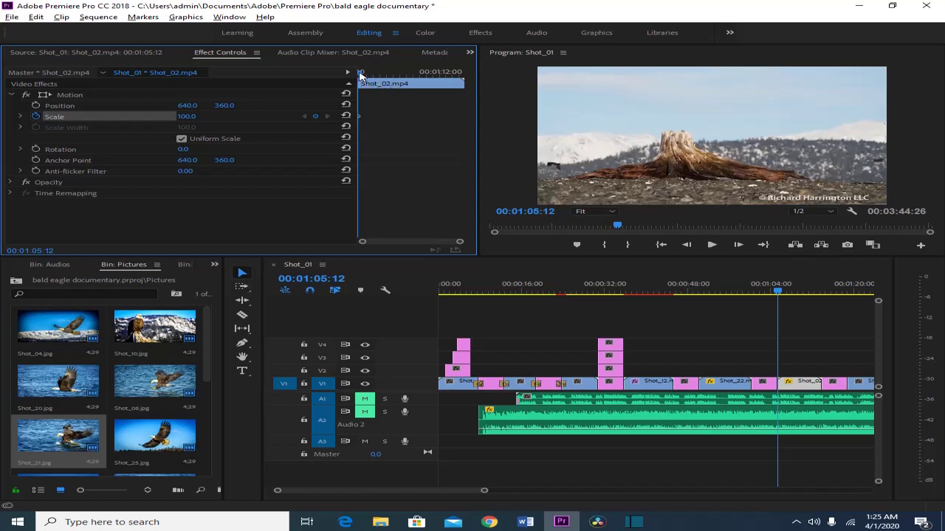
Step: Add a second Scale keyframe to Shot_02.mp4 at 00:01:09:15 with the scale set to 41
drag(360, 76, 412, 84)
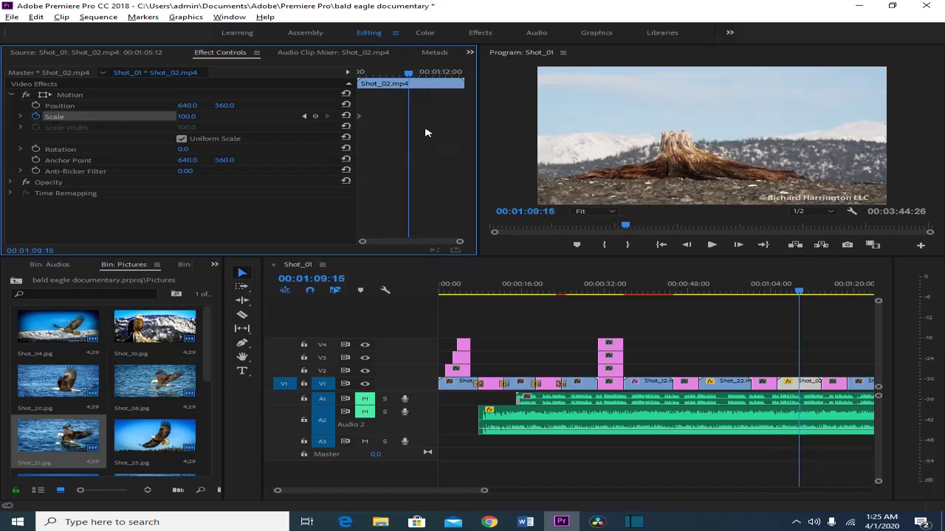
click(316, 117)
click(186, 116)
drag(185, 118, 150, 120)
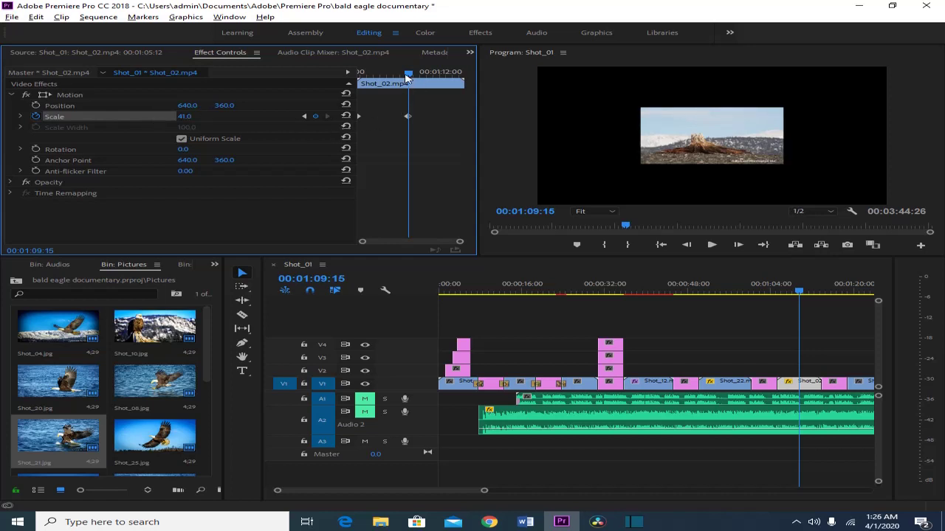
Step: Try to move the first Scale keyframe of Shot_02.mp4 onto the second one, and undo the keyframe changes
drag(411, 78, 361, 84)
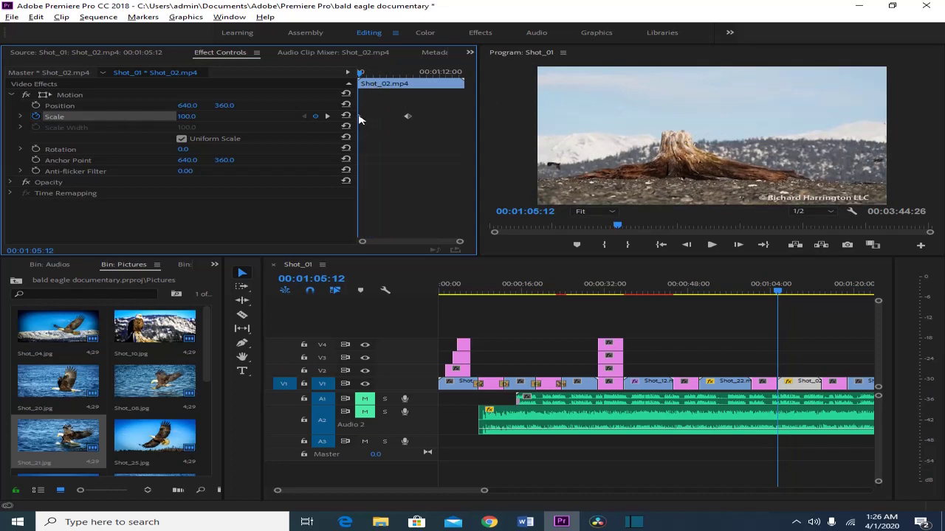
drag(364, 122, 405, 119)
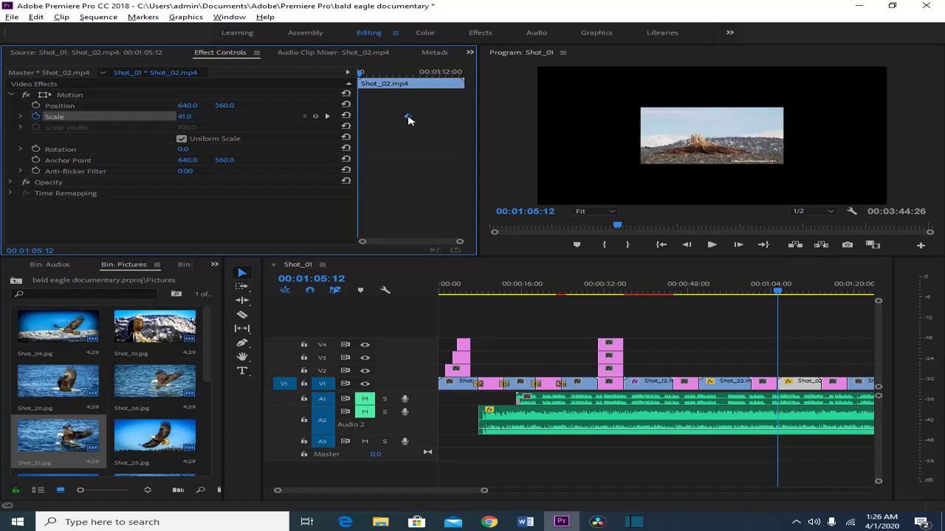
key(ctrl+z)
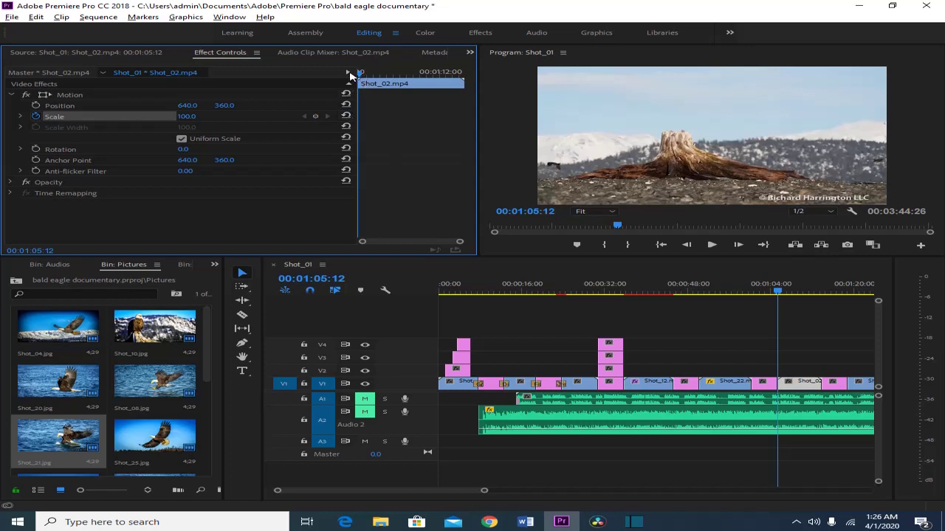
Step: Set the scale of Shot_02.mp4 to 0 at its start and add a Scale keyframe of 100 at 00:01:13:00
drag(186, 117, 116, 129)
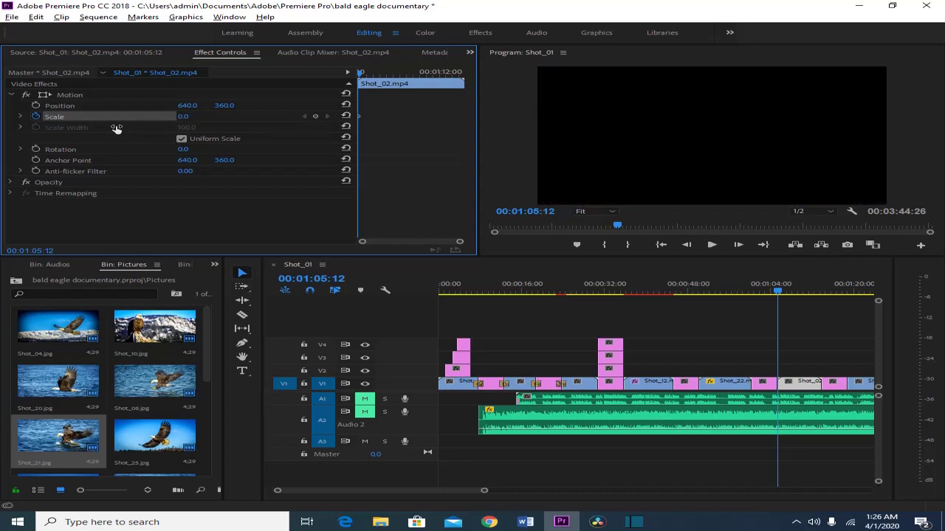
drag(116, 128, 116, 128)
drag(361, 74, 423, 87)
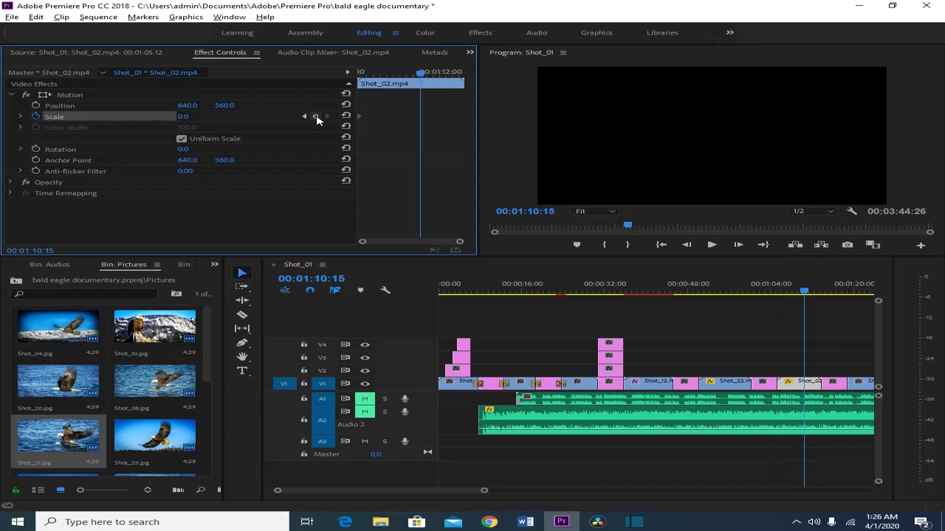
drag(413, 75, 455, 79)
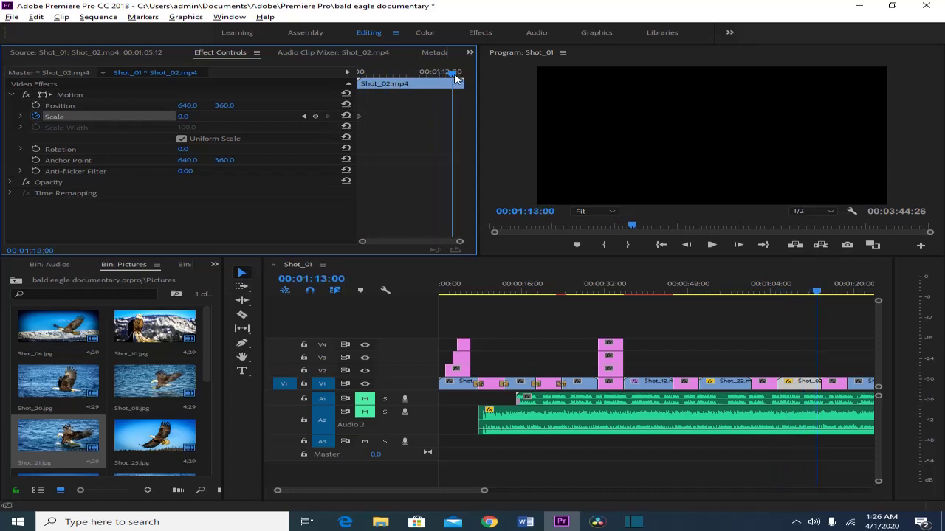
click(316, 116)
mouse_move(181, 116)
mouse_down()
mouse_move(340, 131)
mouse_move(172, 120)
mouse_up()
click(179, 118)
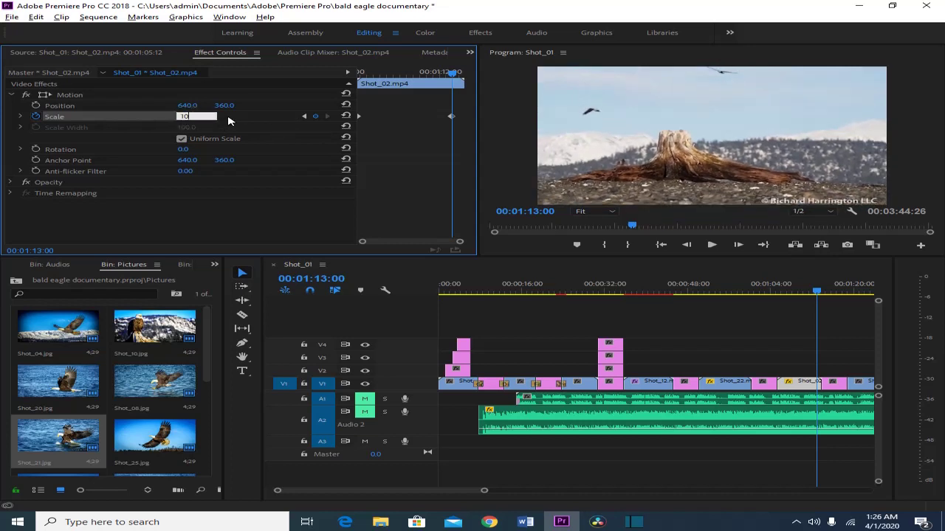
text(100)
key(Return)
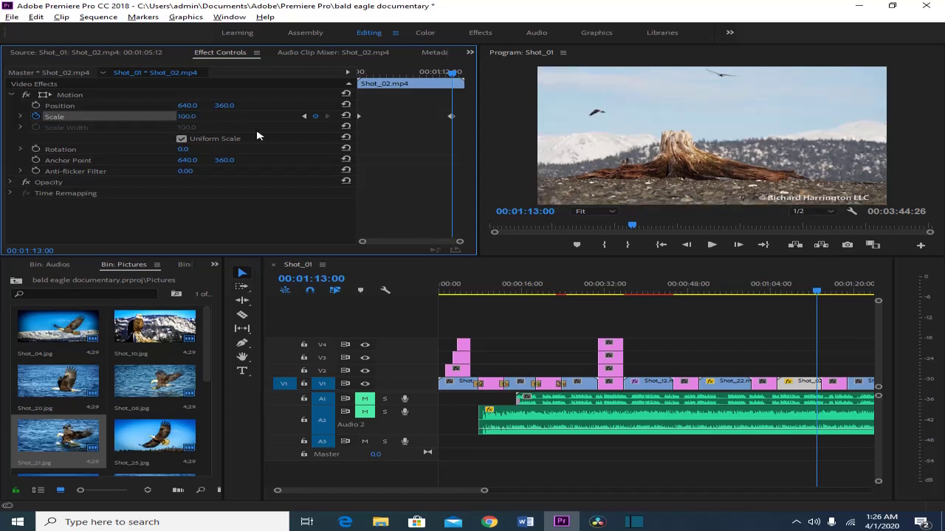
Step: Move the second Scale keyframe back to about mid-clip in Shot_02.mp4 and add a third at 00:01:13:12 with the scale set to 55
drag(452, 73, 409, 117)
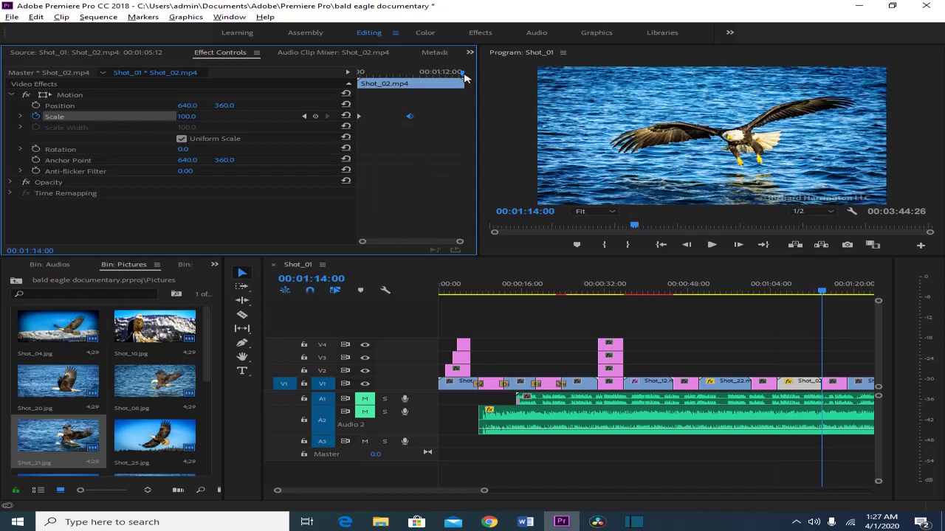
drag(464, 74, 456, 75)
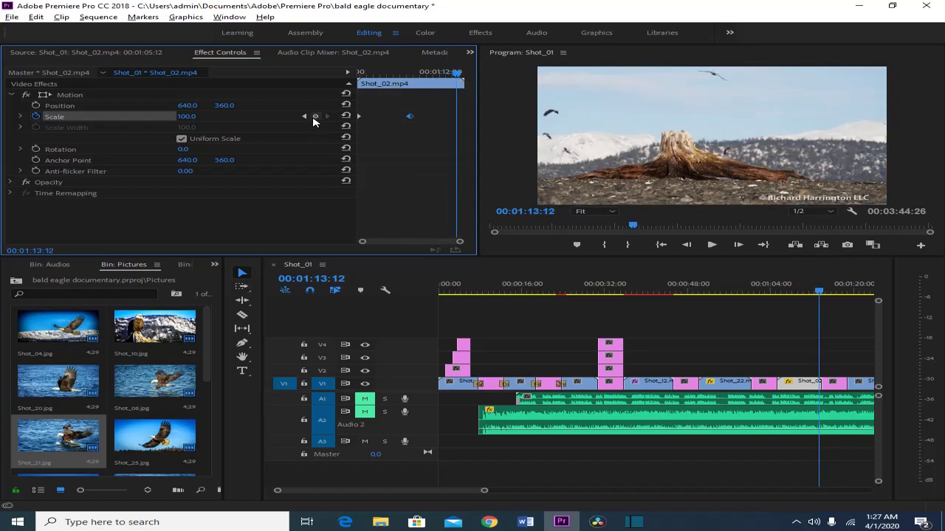
click(315, 117)
drag(187, 118, 149, 117)
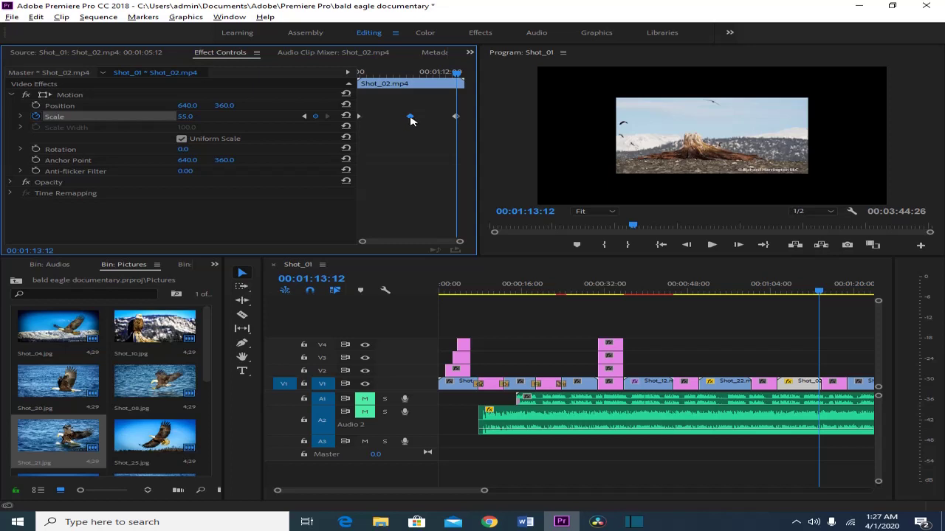
Step: Scrub through Shot_02.mp4 from its start to its end to review the scale animation
drag(457, 76, 350, 89)
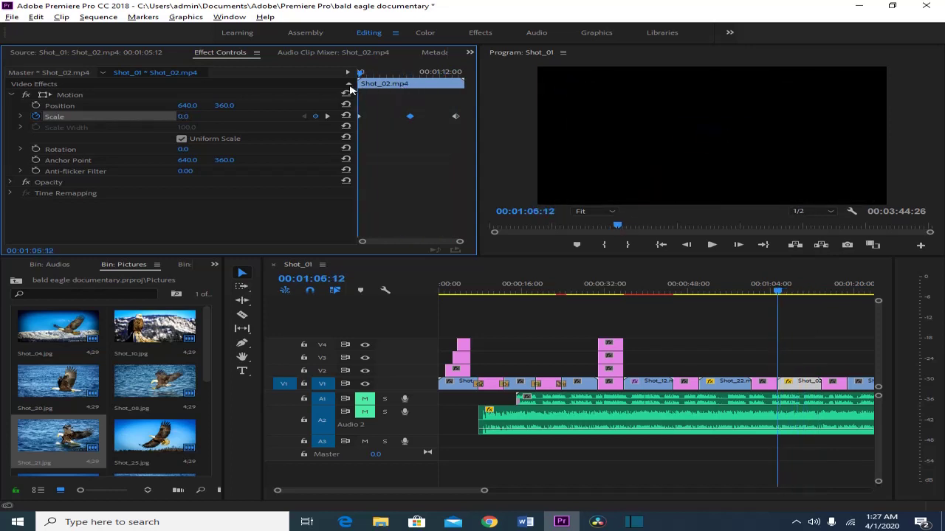
drag(350, 90, 456, 102)
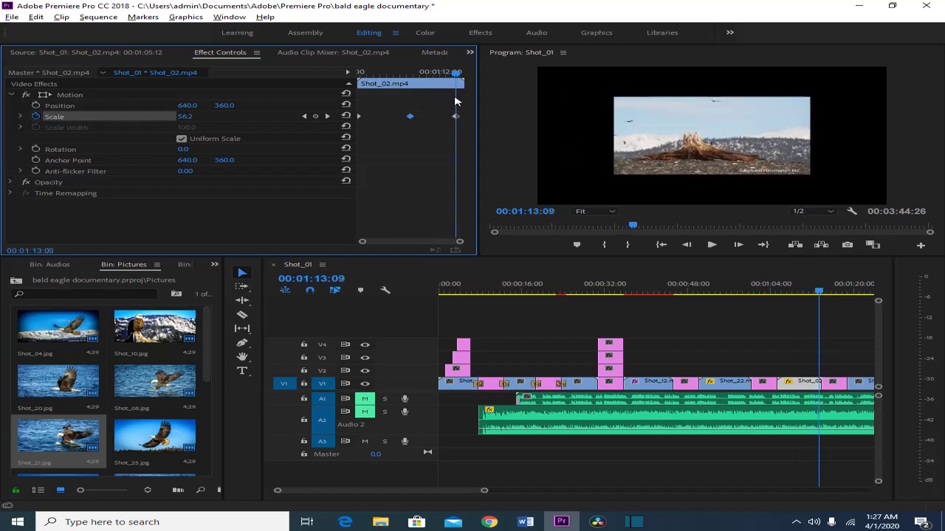
mouse_move(455, 102)
mouse_down()
mouse_move(365, 103)
mouse_move(460, 105)
mouse_up()
click(775, 296)
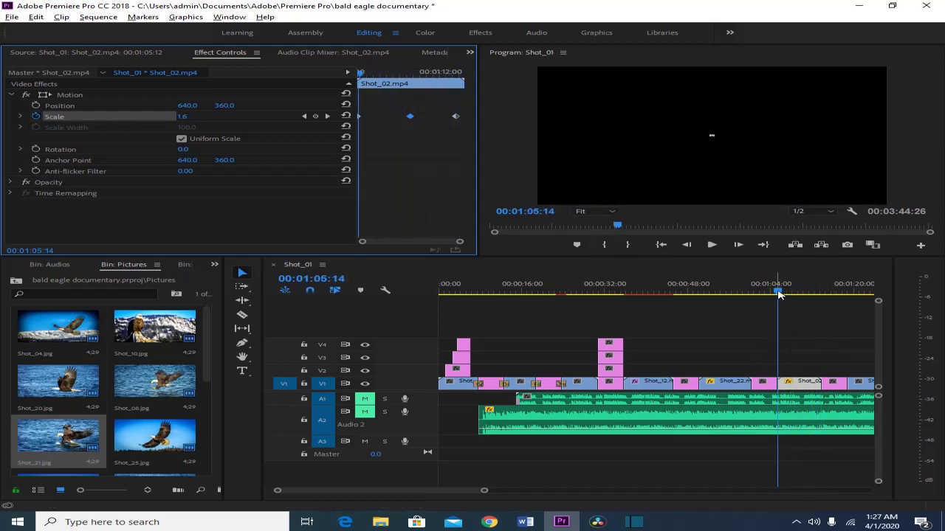
drag(777, 301, 829, 299)
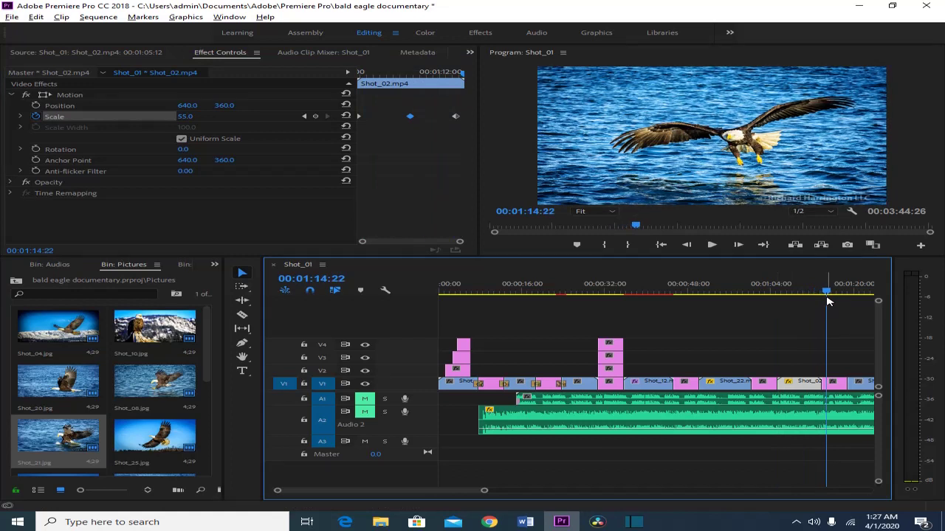
Step: Add a Rotation keyframe at the start of Shot_28.jpg, at 00:01:14:00, with the rotation set to -180 degrees
click(840, 383)
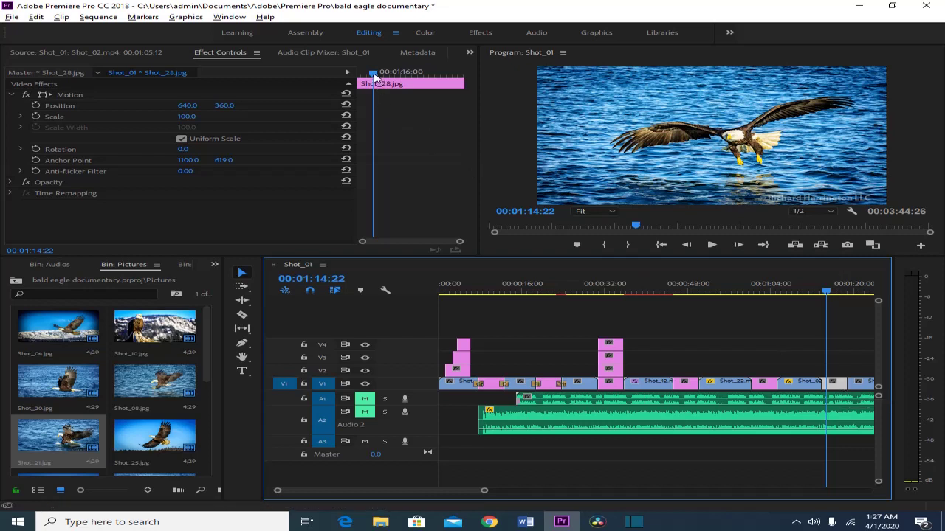
drag(374, 77, 359, 76)
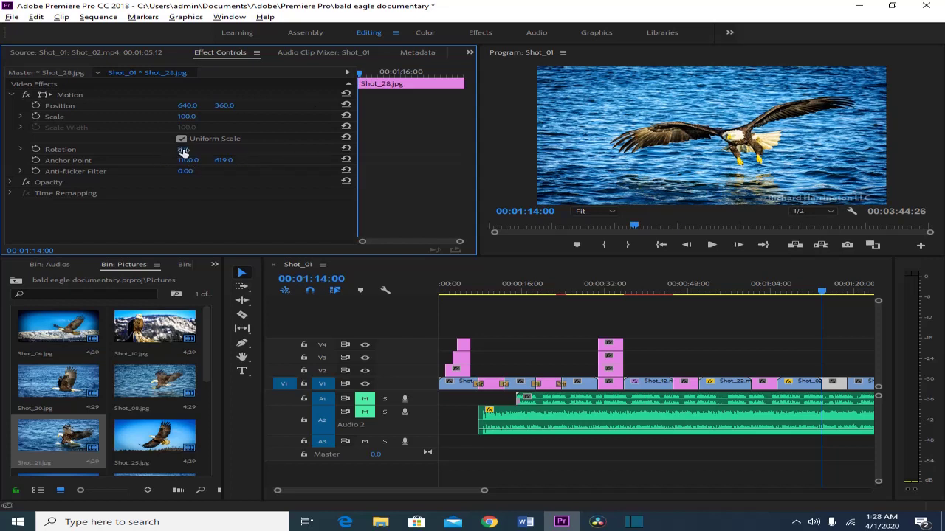
click(35, 150)
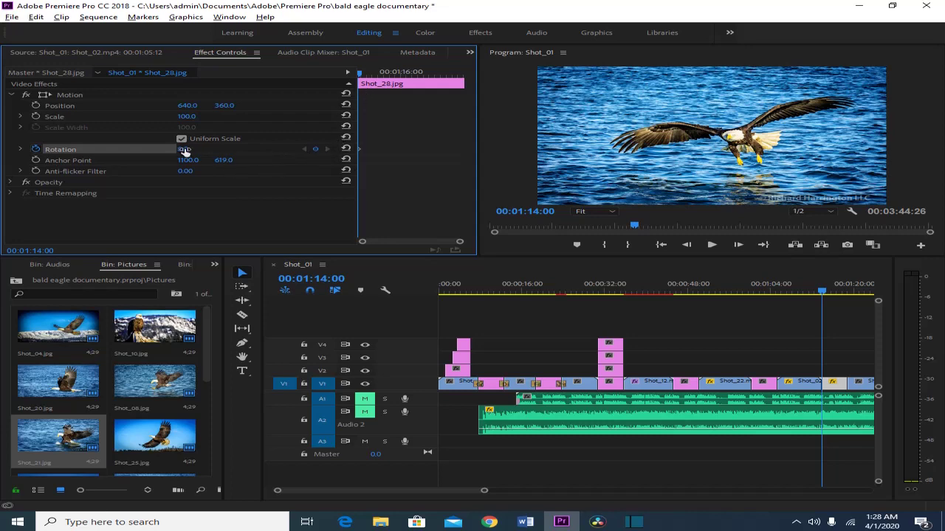
drag(185, 150, 81, 188)
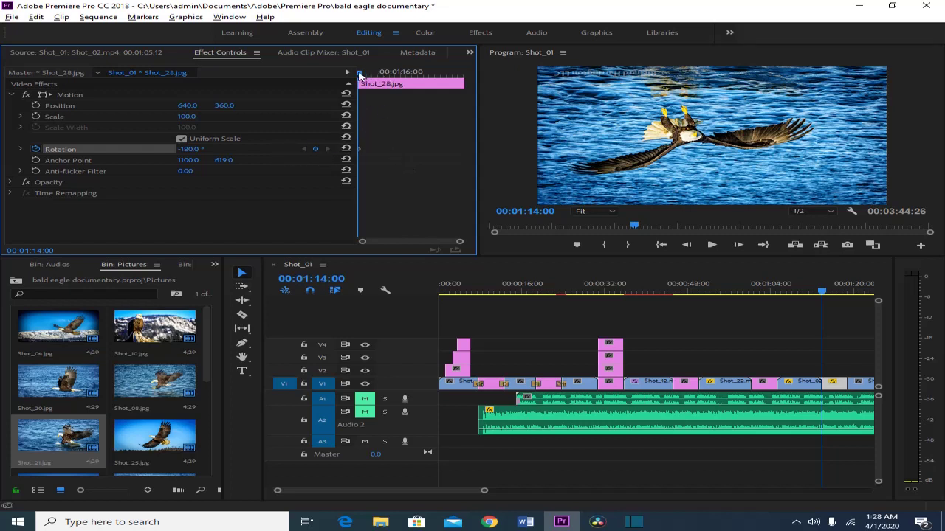
Step: Add a second Rotation keyframe to Shot_28.jpg at 00:01:18:12 with the rotation set to 0 degrees
drag(359, 76, 455, 86)
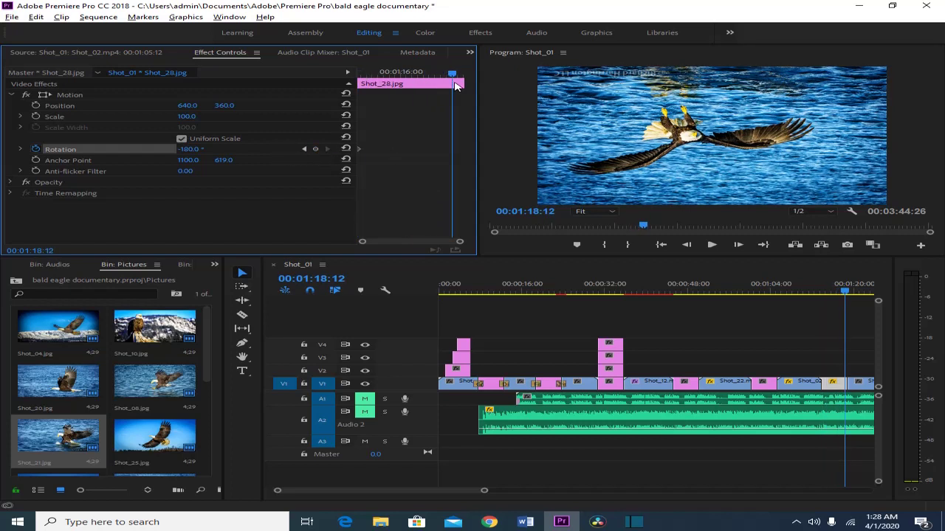
click(316, 152)
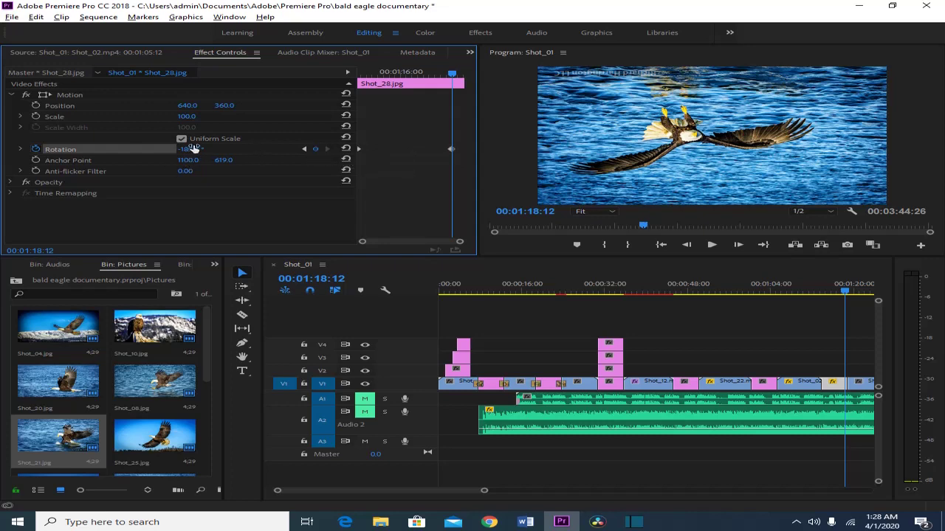
drag(187, 151, 422, 205)
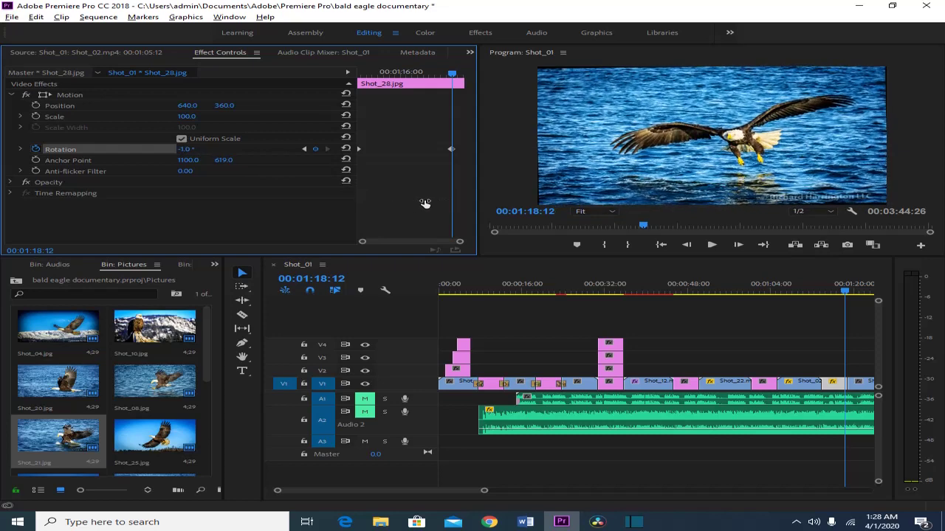
click(186, 150)
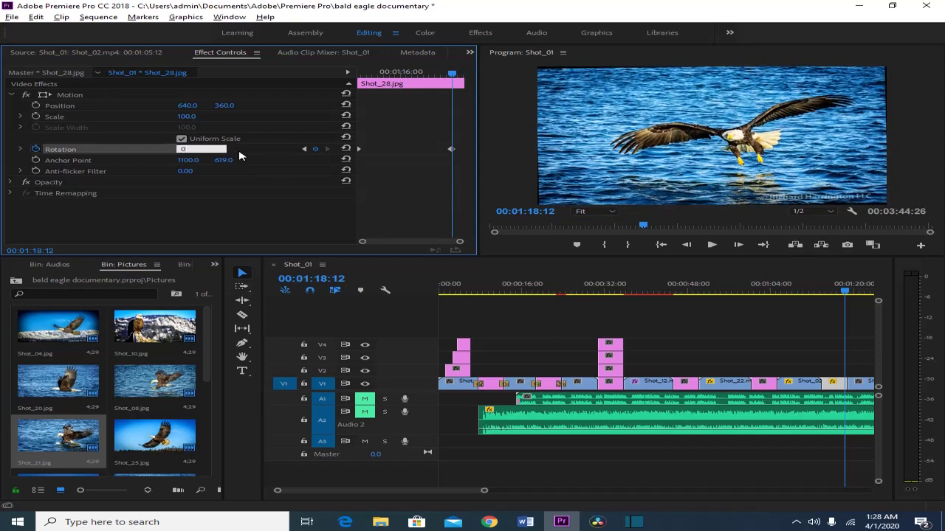
key(Return)
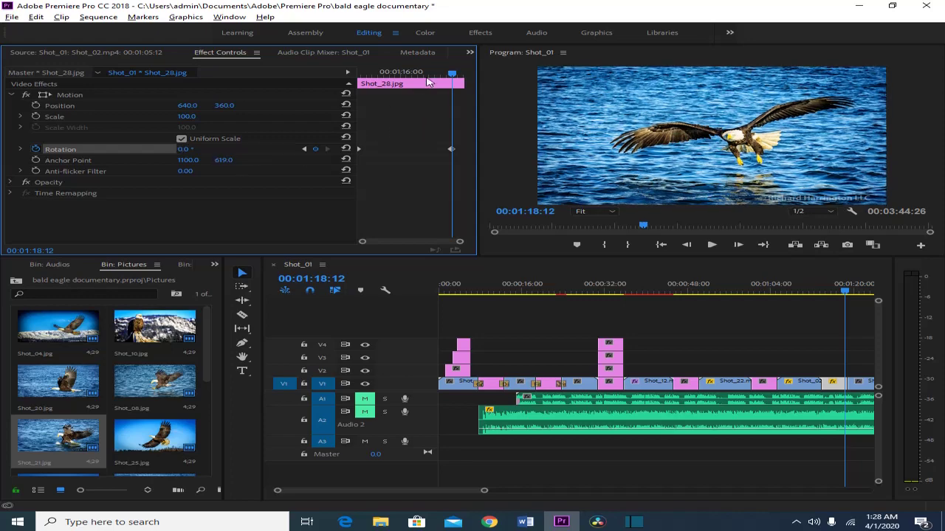
Step: Add a Scale keyframe at the start of Shot_28.jpg, at 00:01:14:00, with the scale set to 0
drag(453, 75, 354, 127)
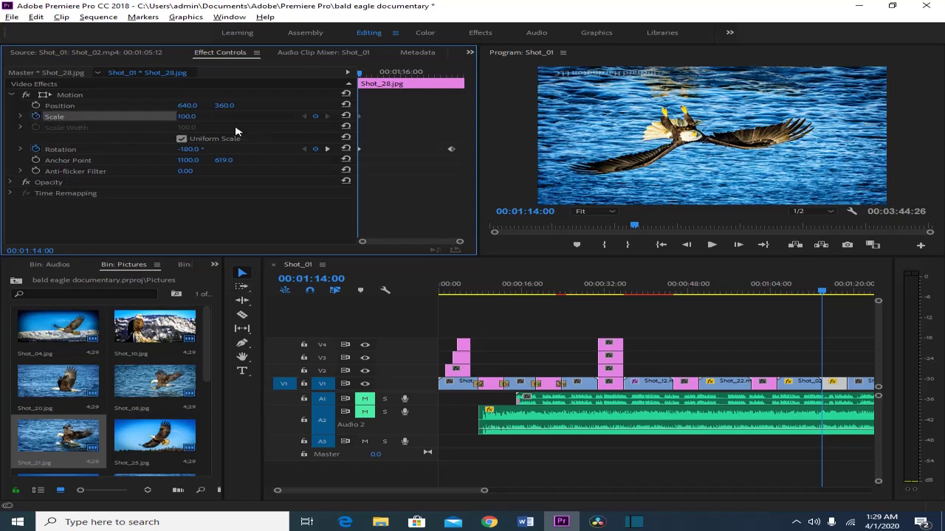
click(198, 117)
text(117)
key(Return)
drag(200, 119, 101, 116)
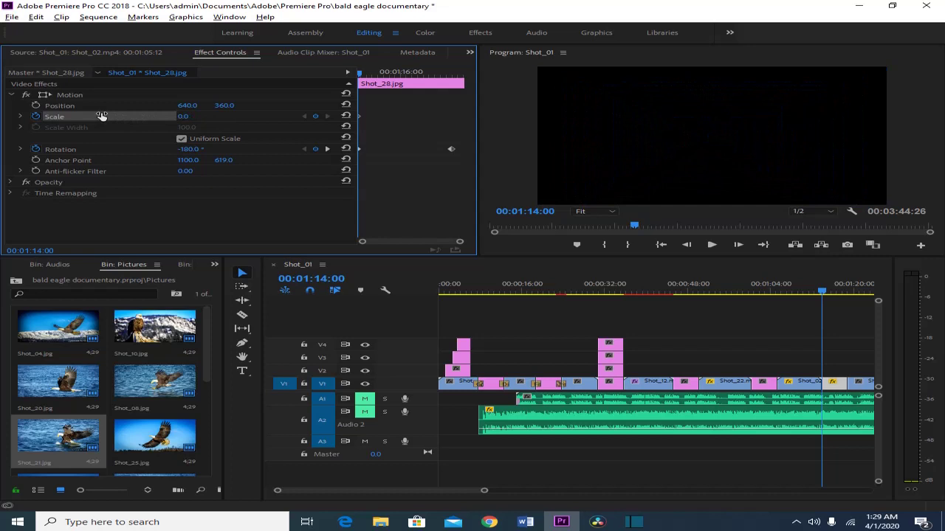
Step: Add a second Scale keyframe to Shot_28.jpg at 00:01:16:17 with the scale set to 75
click(316, 119)
drag(359, 74, 412, 90)
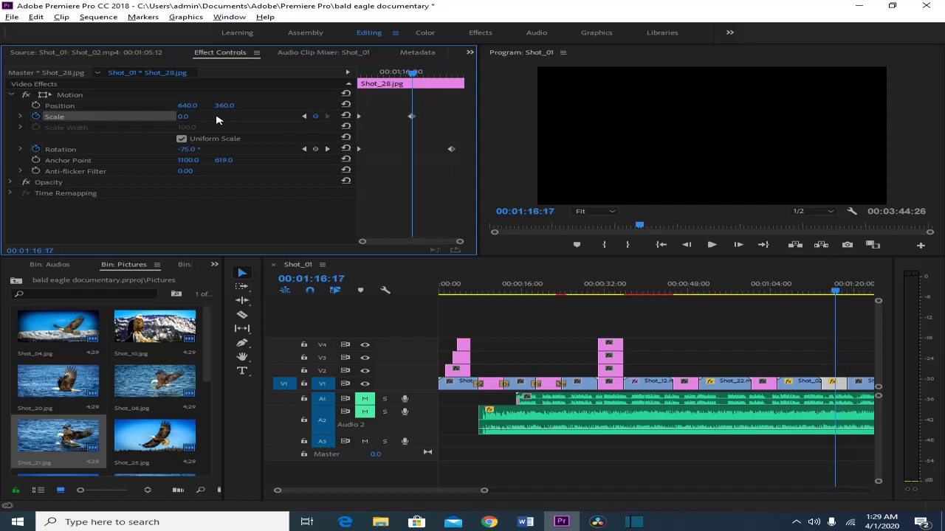
drag(182, 119, 264, 129)
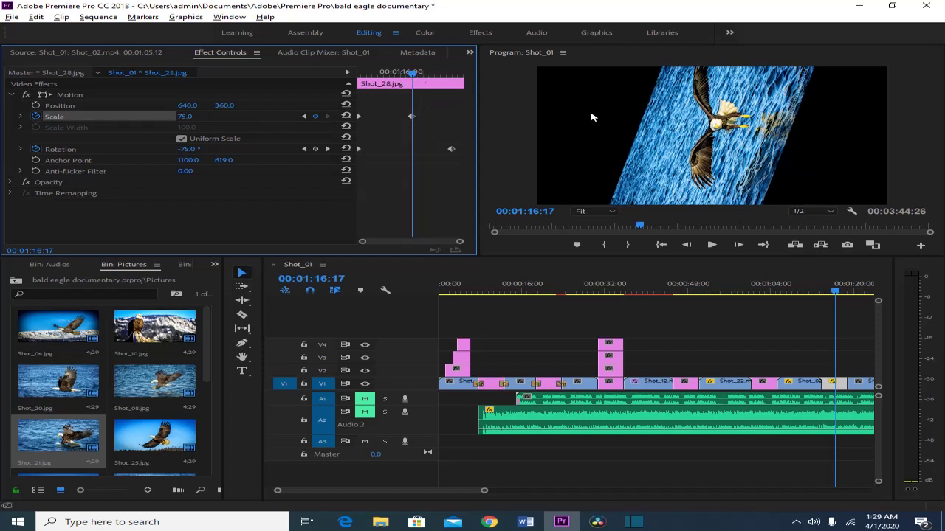
Step: Move the second Scale keyframe of Shot_28.jpg to 00:01:18:12, in line with the second Rotation keyframe, and check the frame there
drag(412, 74, 451, 84)
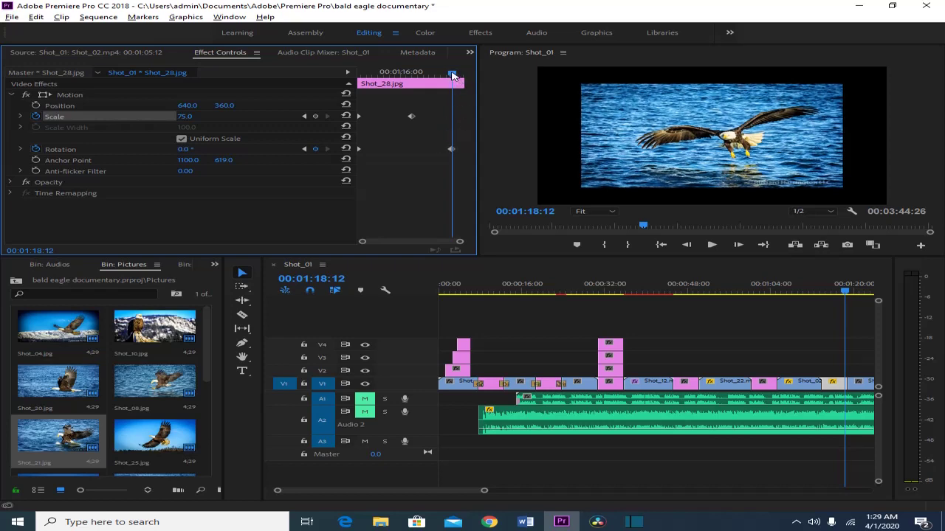
drag(452, 73, 420, 78)
drag(415, 82, 414, 81)
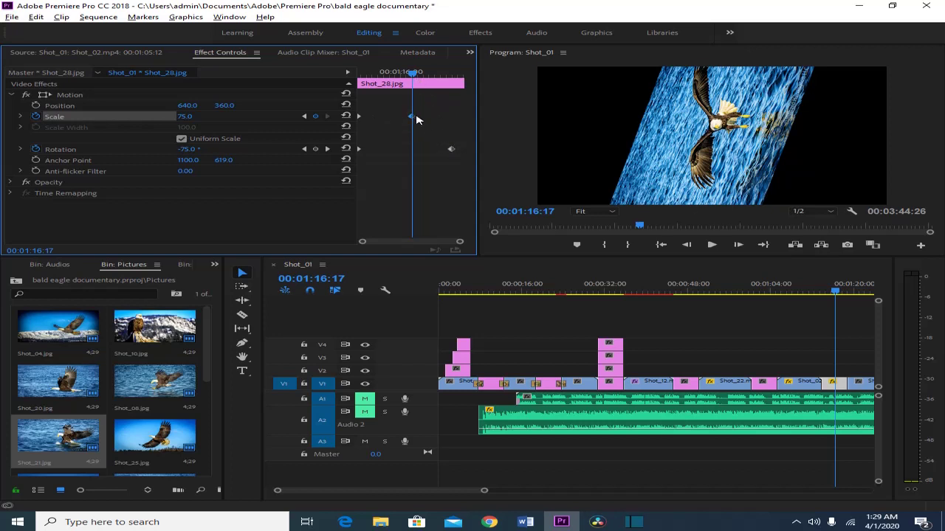
drag(416, 116, 450, 122)
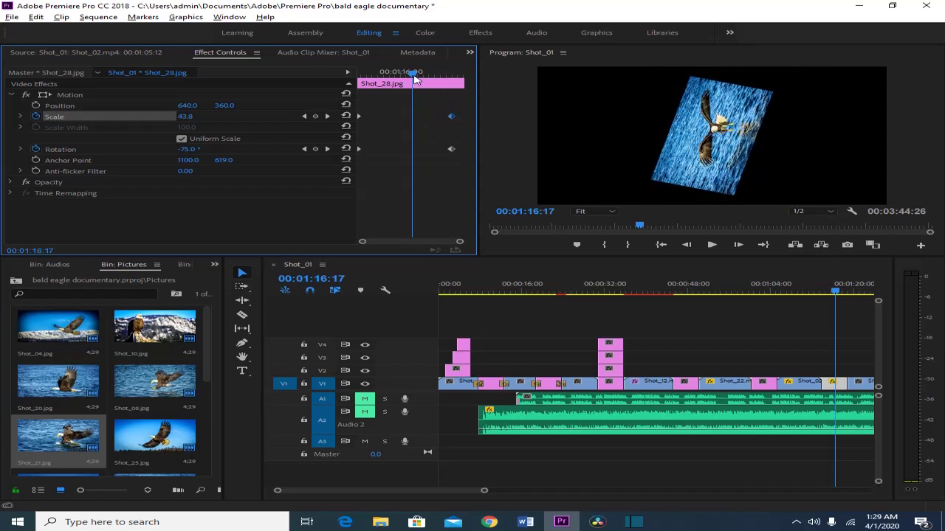
drag(415, 79, 454, 82)
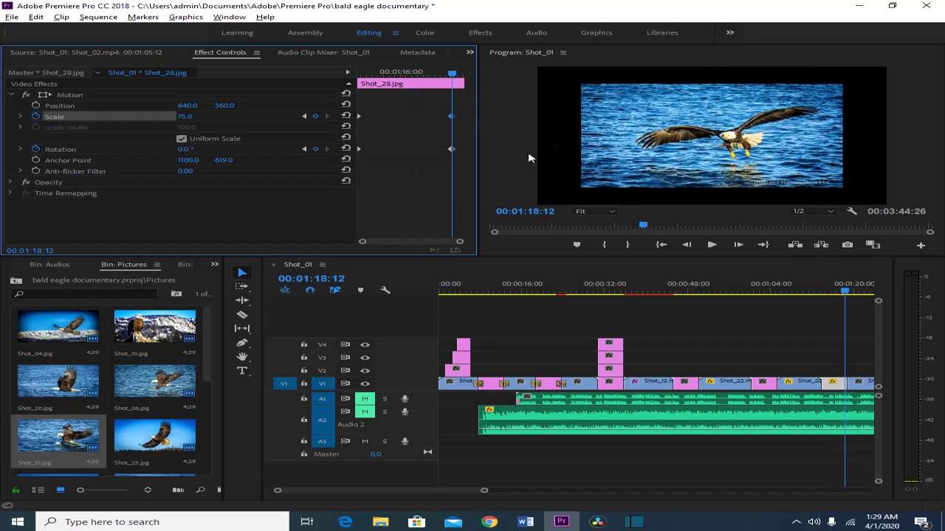